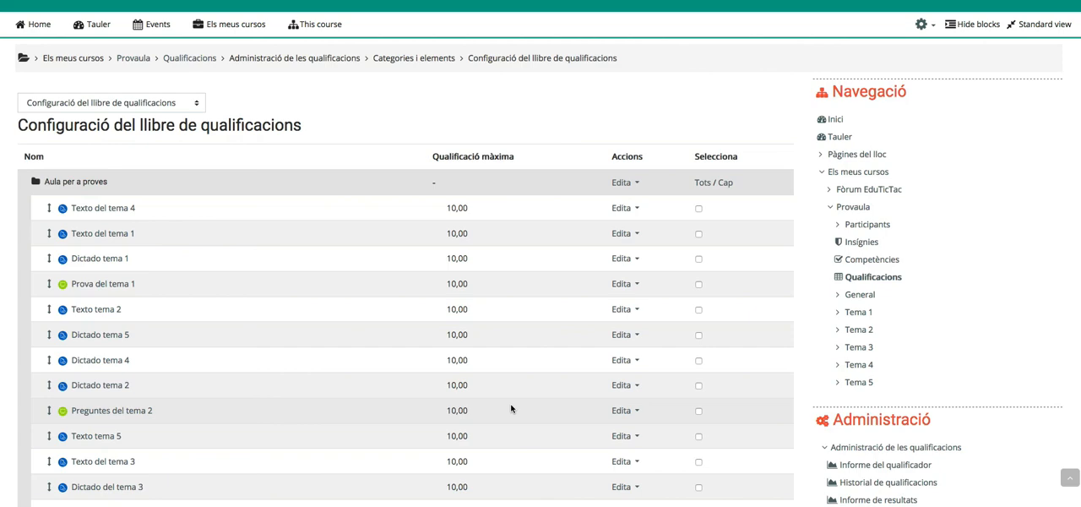
Examine the gradebook setup, from the graded activities of each topic to the evaluation categories and their totals
scroll(533, 425, "down", 3)
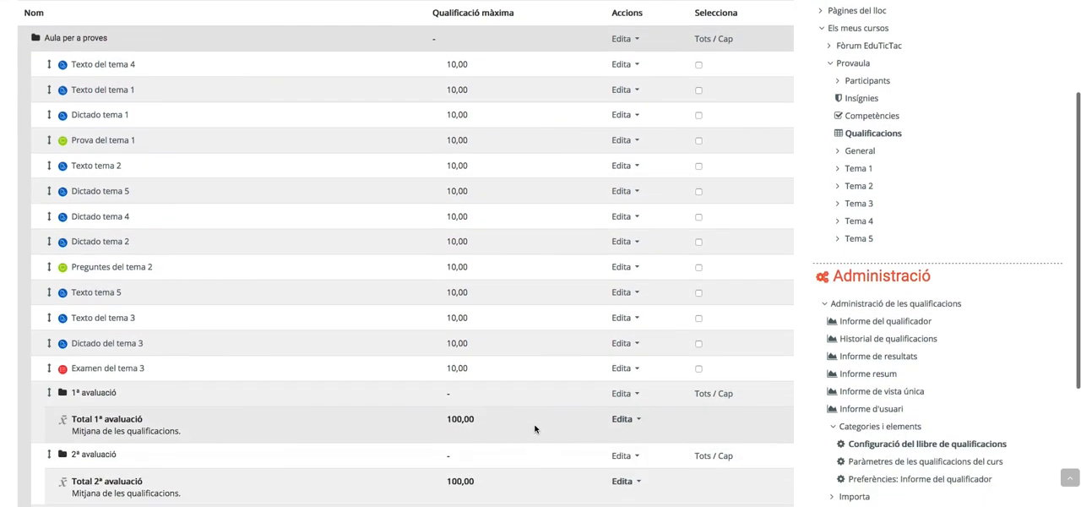
scroll(536, 427, "down", 2)
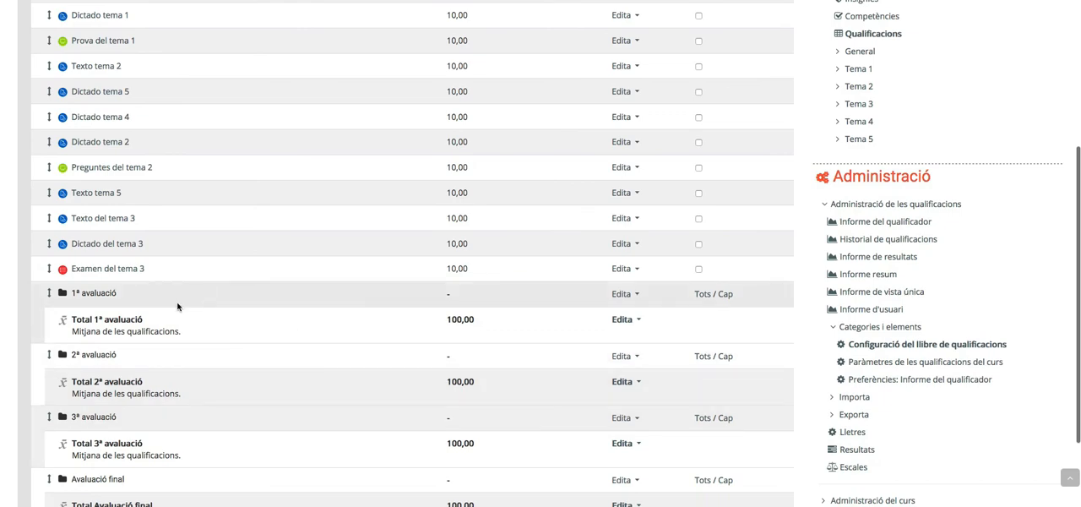
scroll(157, 311, "down", 1)
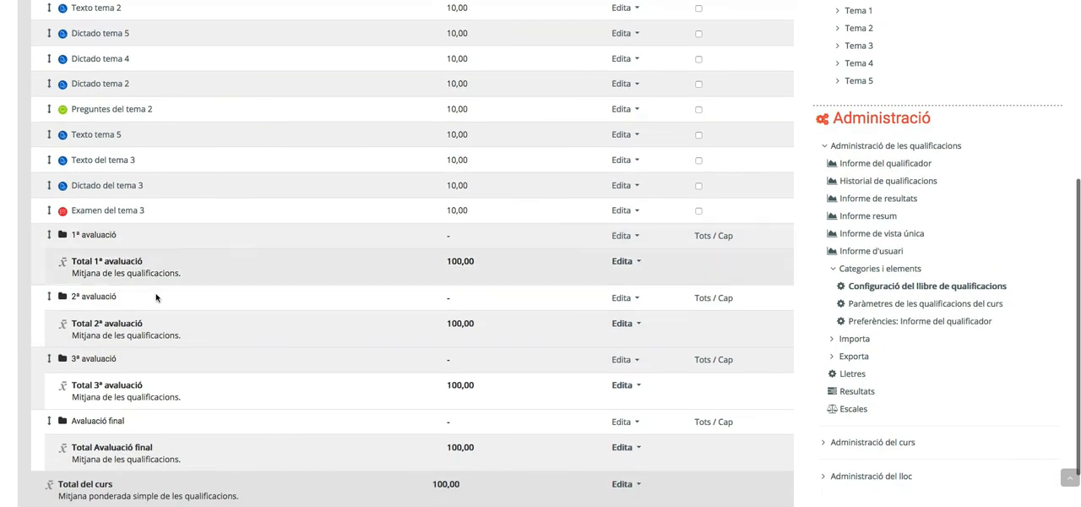
scroll(156, 297, "up", 5)
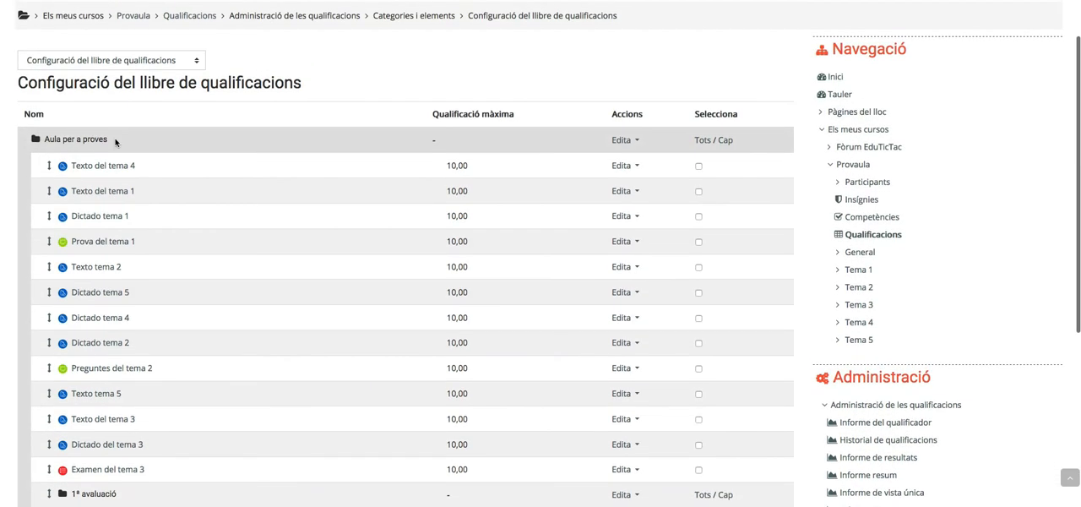
scroll(181, 212, "down", 5)
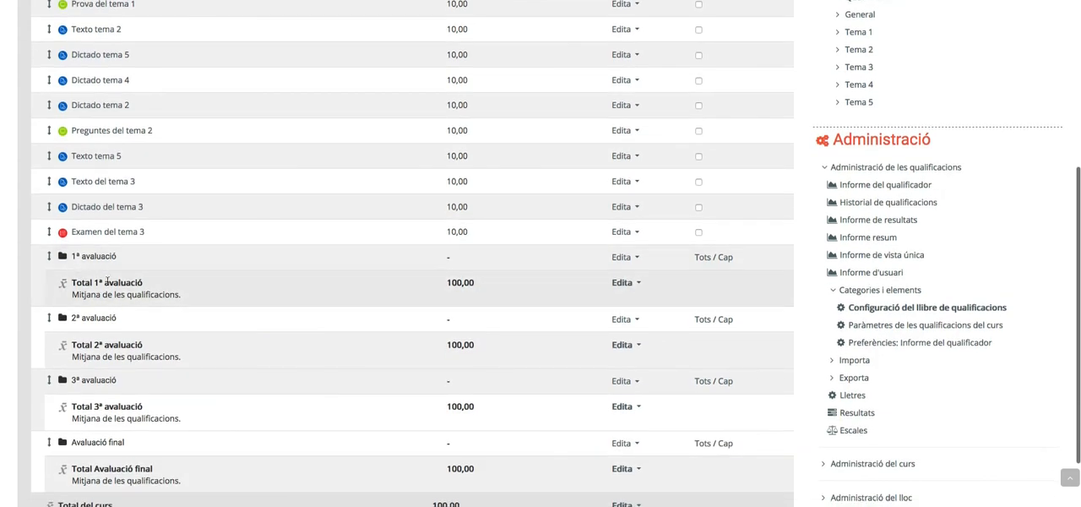
scroll(152, 316, "down", 1)
scroll(135, 211, "up", 3)
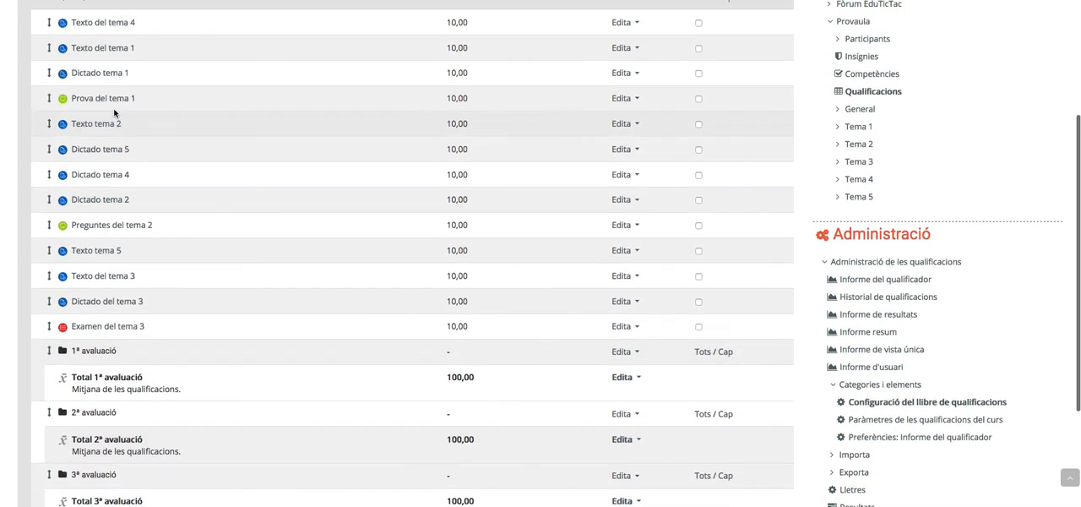
scroll(139, 328, "down", 1)
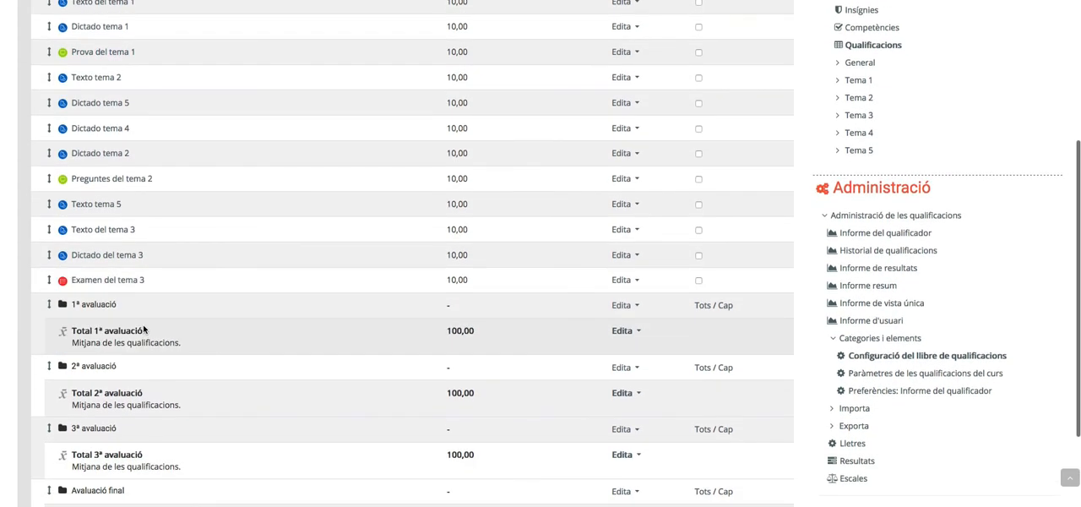
scroll(125, 318, "down", 1)
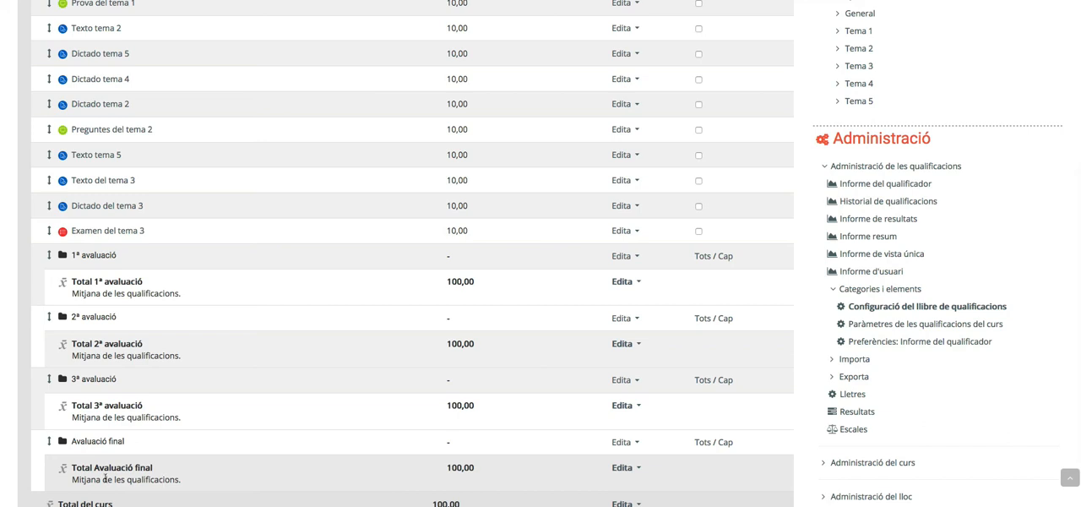
scroll(225, 446, "down", 1)
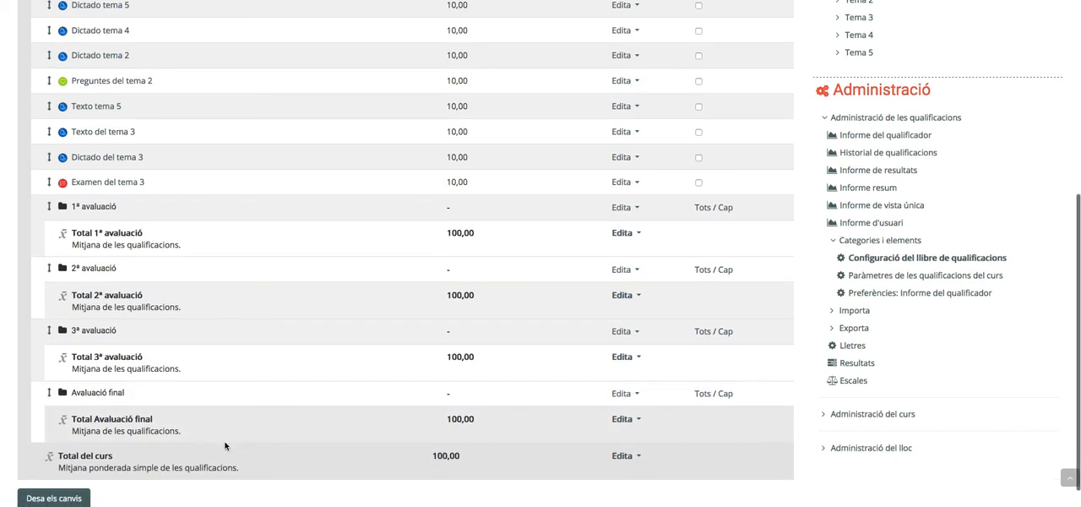
scroll(223, 444, "up", 1)
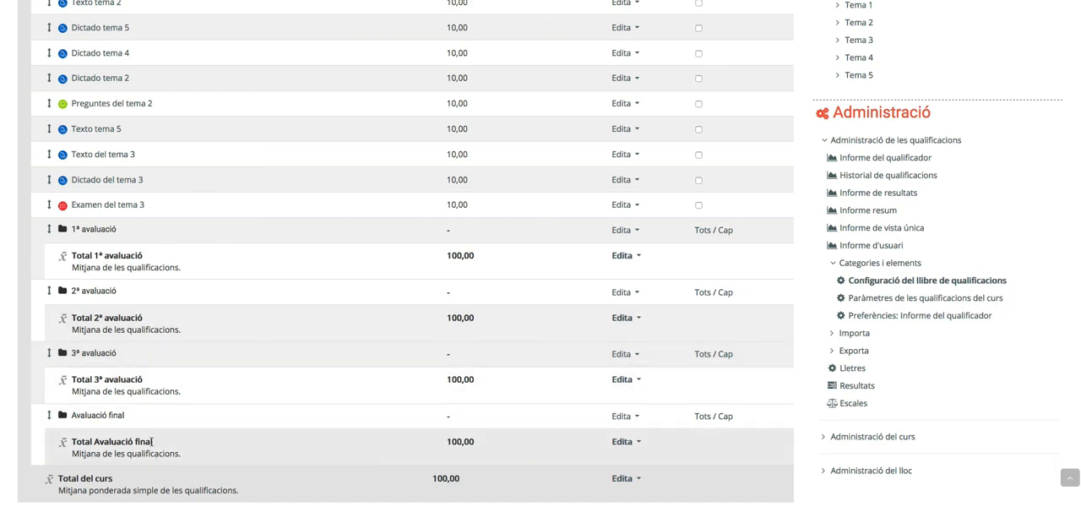
scroll(173, 446, "down", 1)
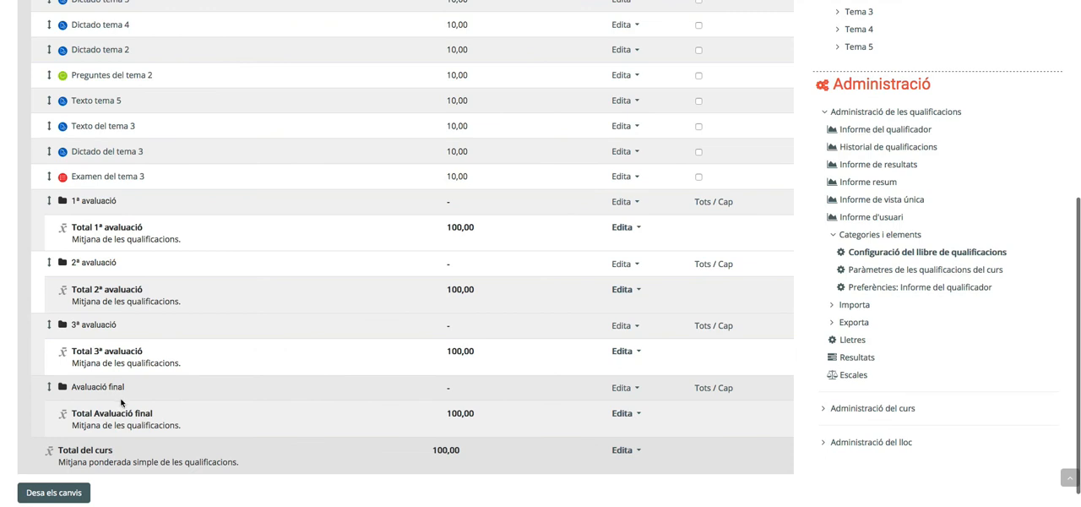
scroll(121, 403, "up", 1)
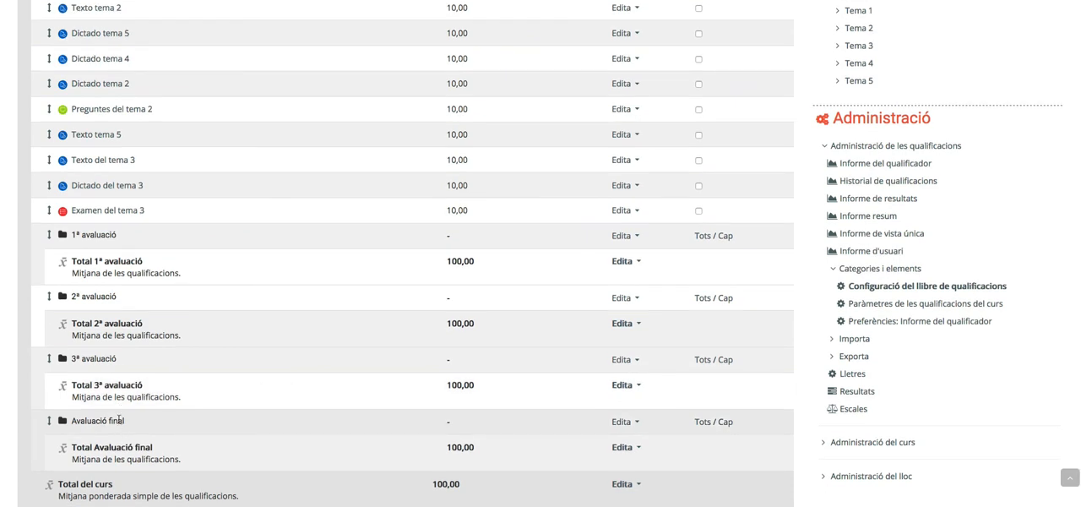
scroll(68, 290, "down", 1)
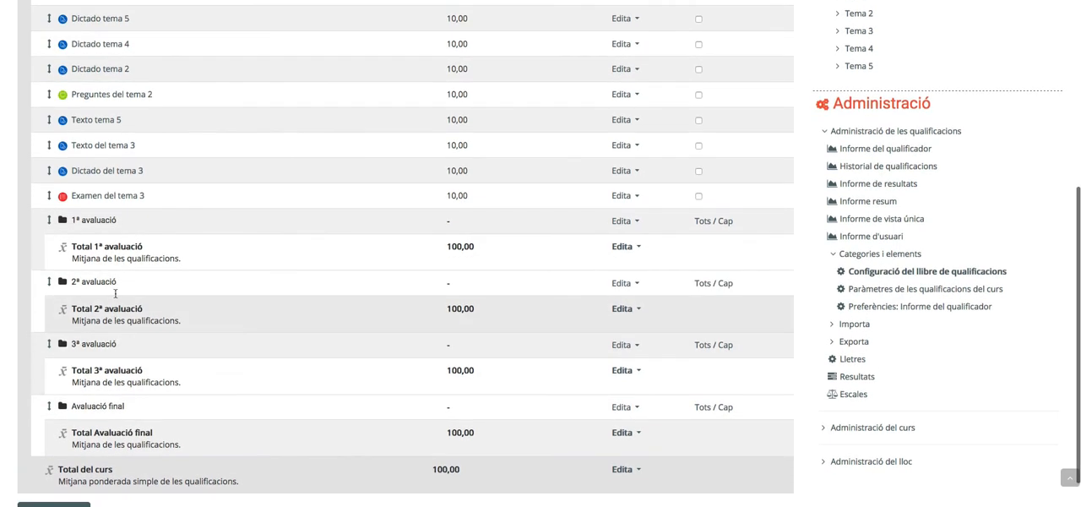
scroll(134, 139, "up", 2)
scroll(131, 298, "down", 1)
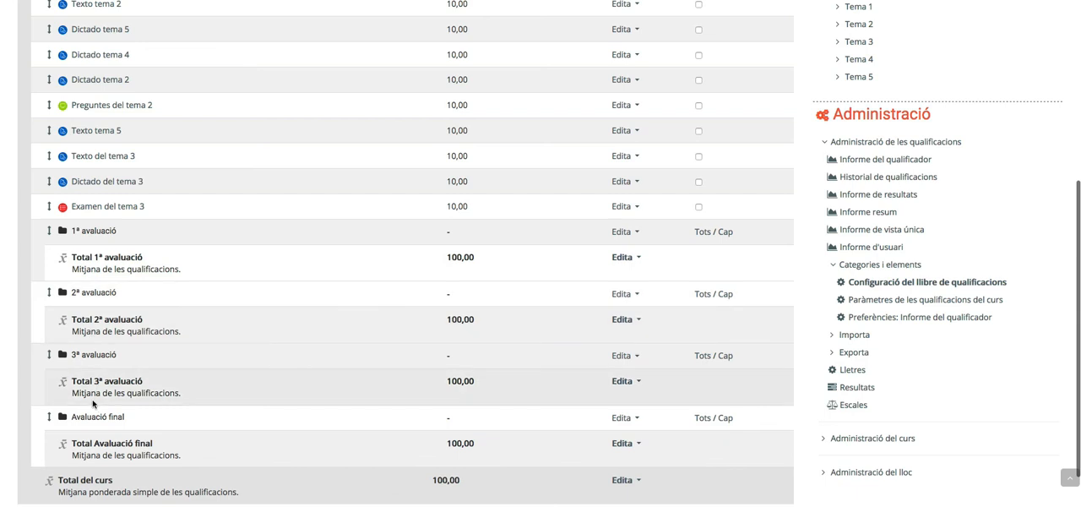
scroll(91, 436, "down", 1)
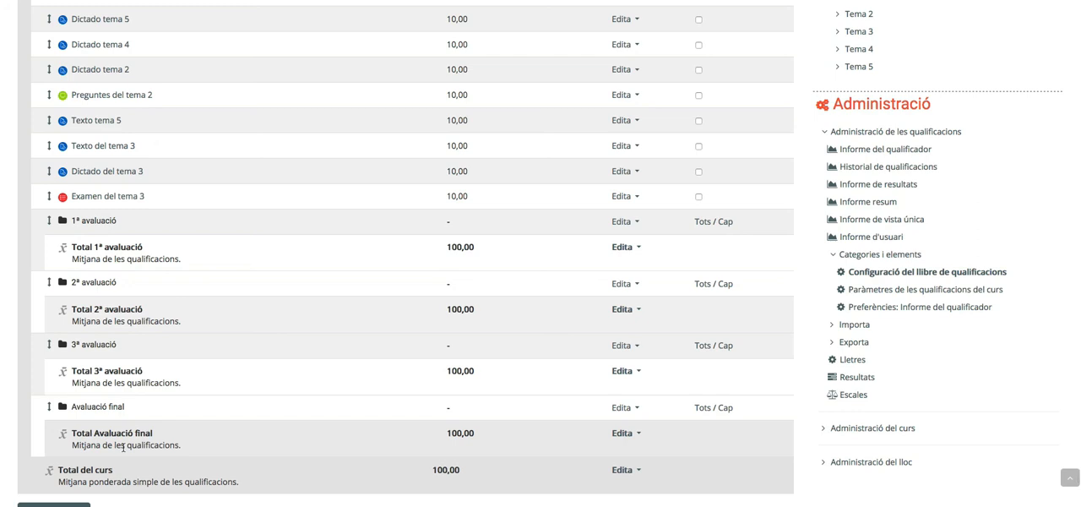
scroll(166, 444, "up", 1)
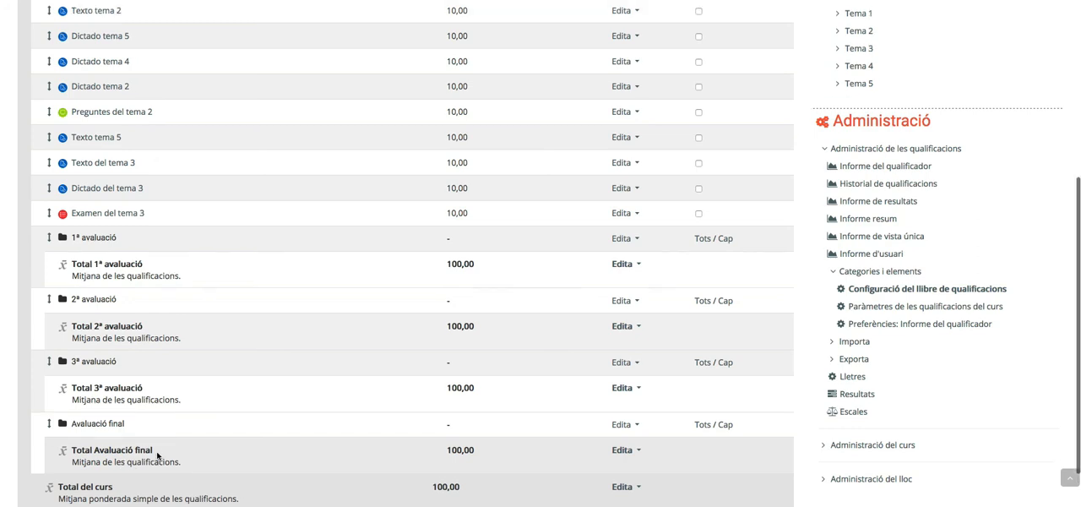
Move the 1ª avaluació category inside the Avaluació final category
scroll(157, 456, "up", 1)
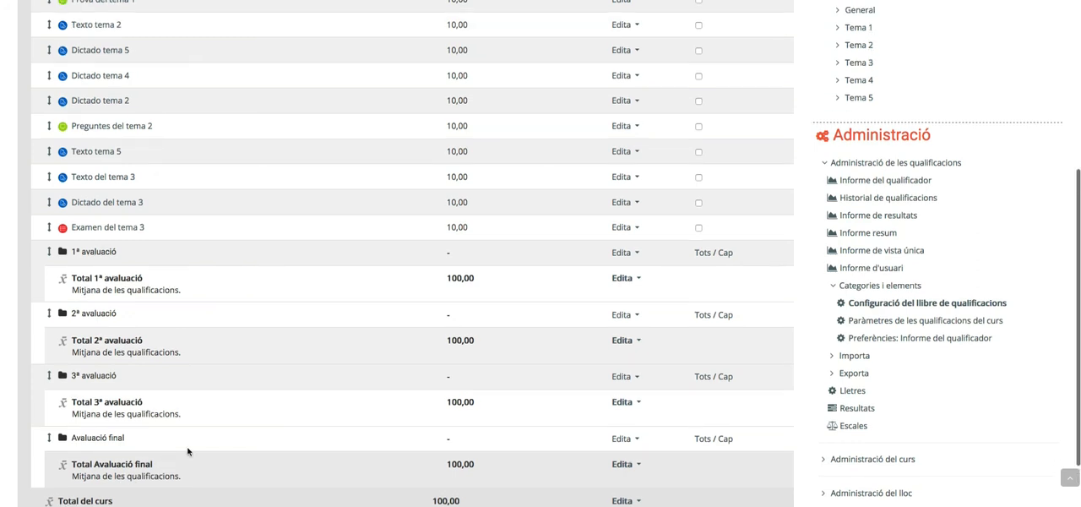
left_click(49, 253)
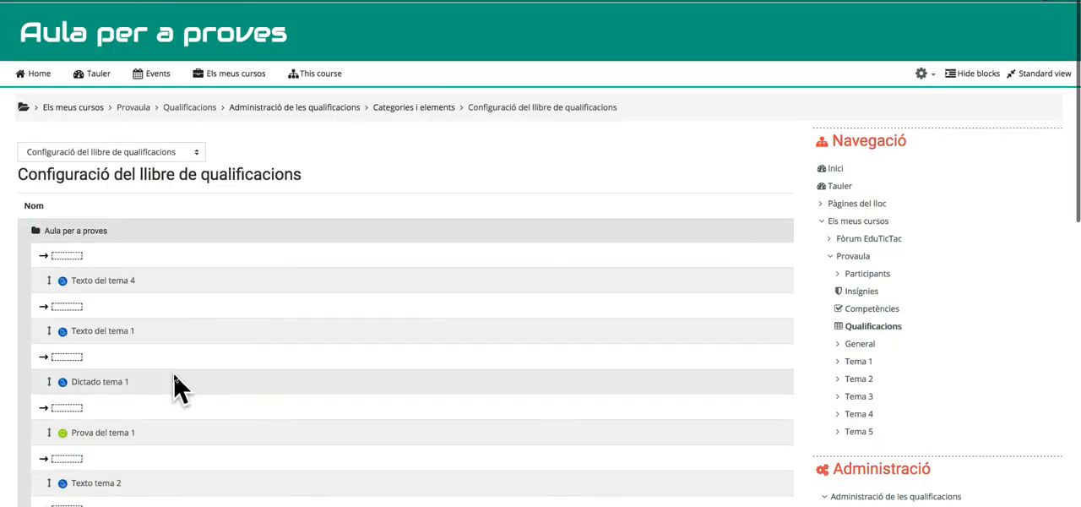
scroll(194, 374, "down", 3)
scroll(173, 380, "down", 10)
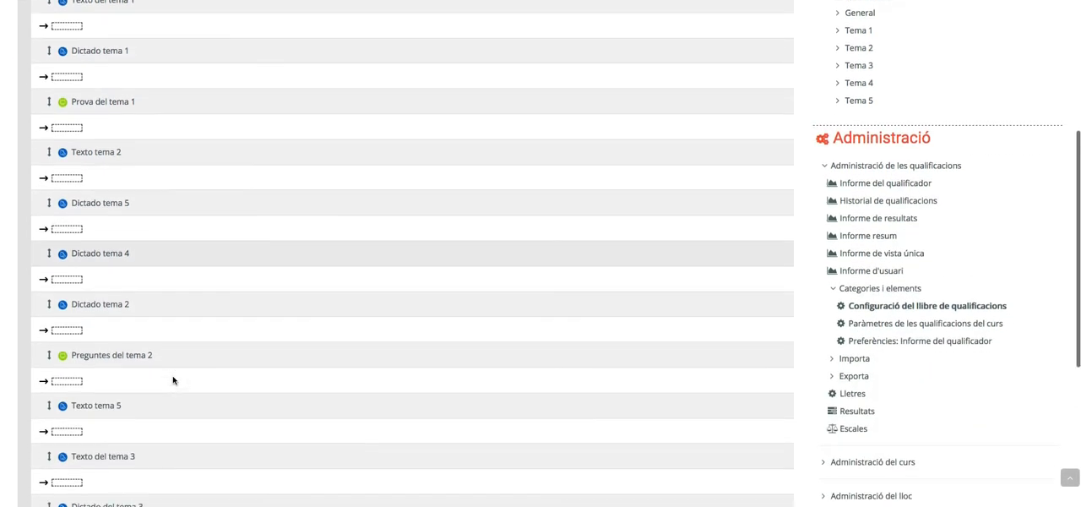
scroll(173, 379, "down", 5)
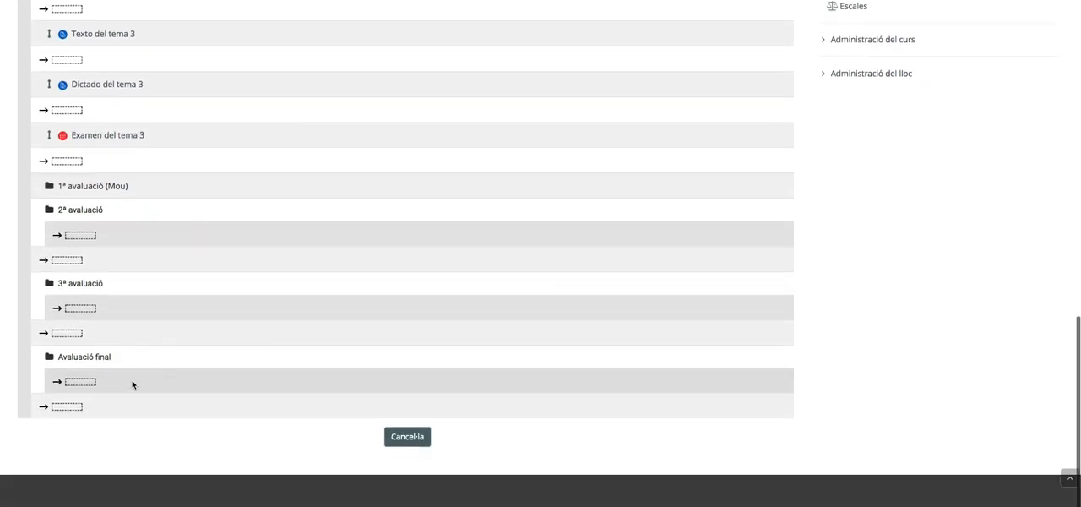
left_click(84, 384)
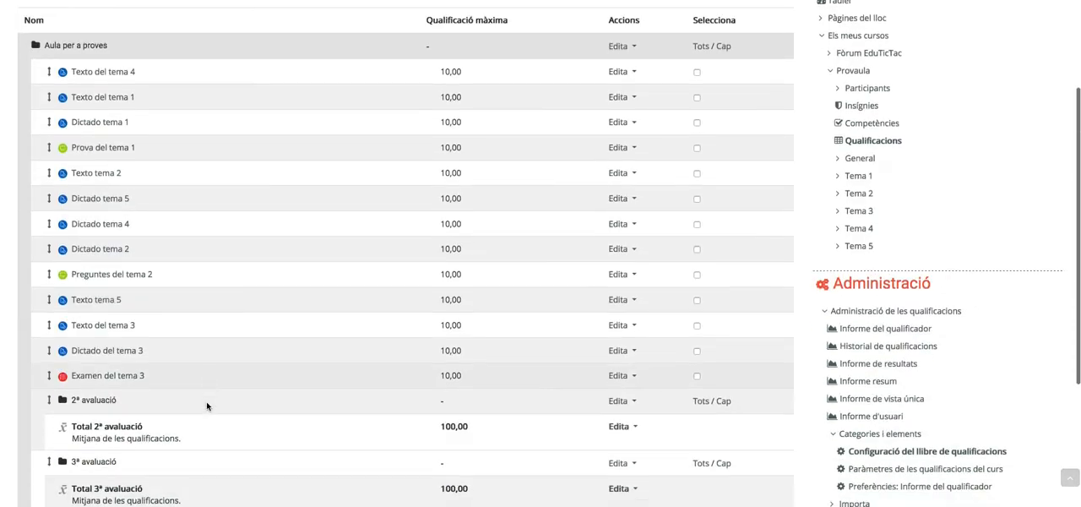
Move the 2ª avaluació category inside Avaluació final, below 1ª avaluació
scroll(210, 403, "down", 5)
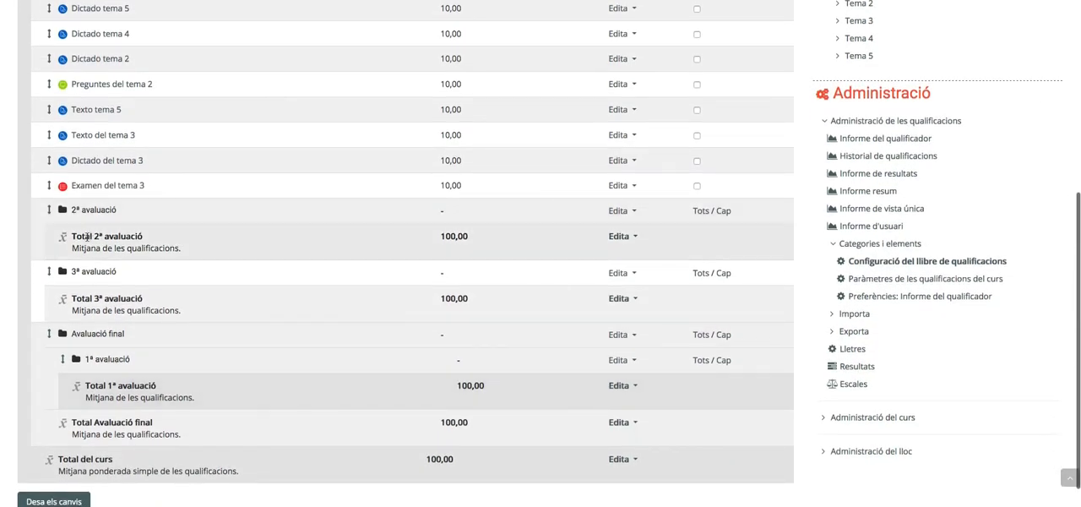
left_click(49, 212)
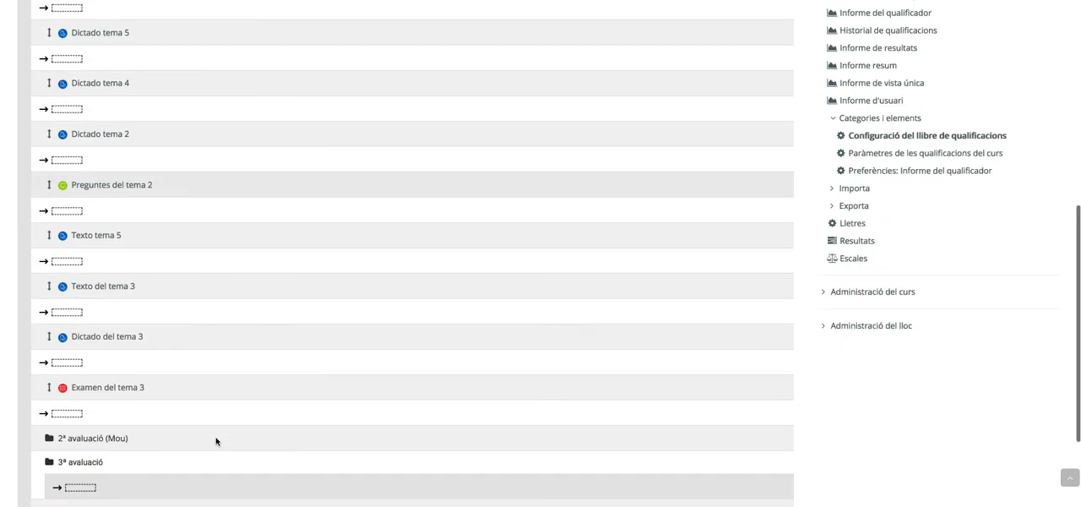
scroll(214, 439, "down", 5)
left_click(78, 435)
Move the 3ª avaluació category inside Avaluació final, below 2ª avaluació, and check the nested structure
scroll(144, 460, "up", 4)
left_click(49, 374)
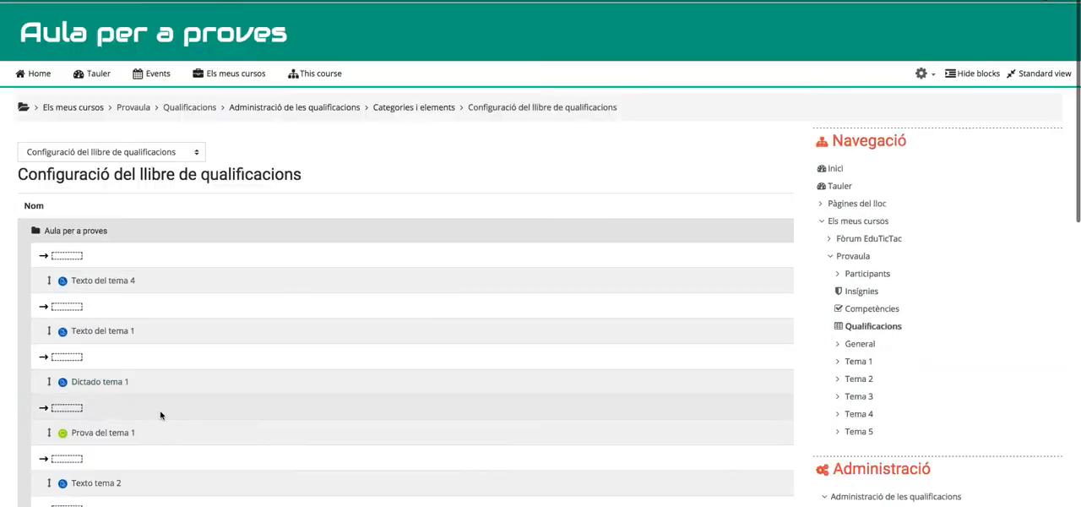
scroll(161, 415, "down", 10)
left_click(82, 385)
scroll(229, 419, "down", 1)
scroll(228, 419, "down", 4)
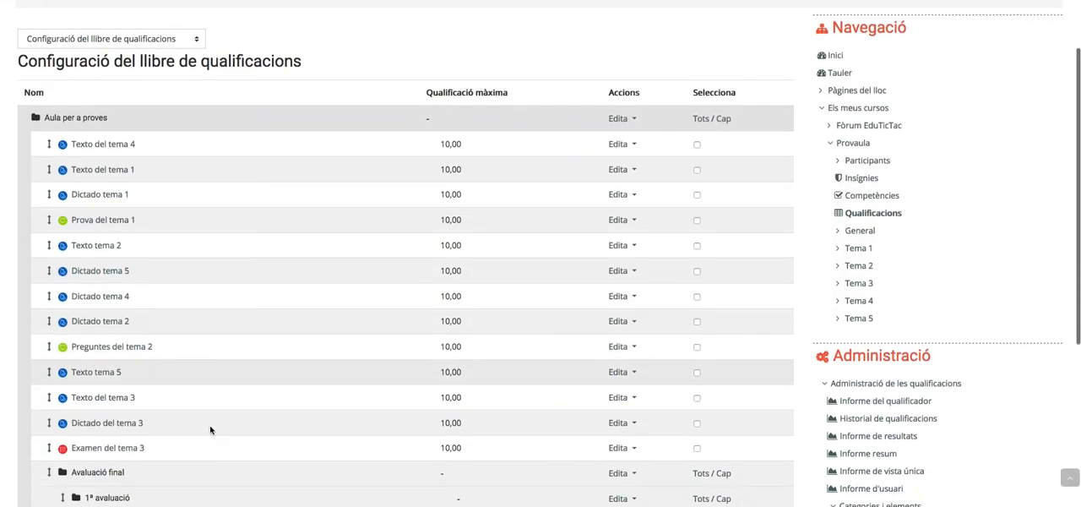
scroll(114, 422, "down", 3)
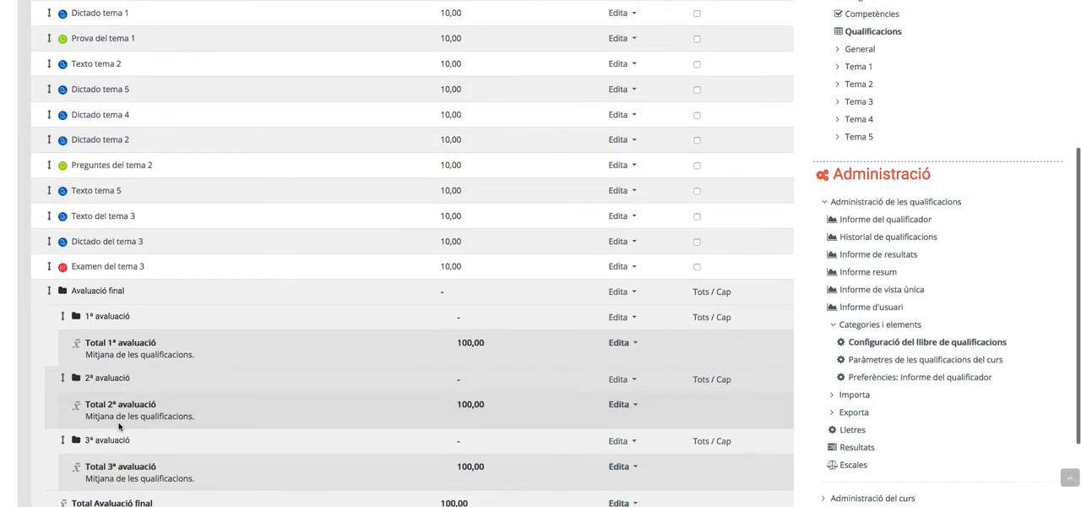
scroll(154, 385, "down", 3)
scroll(155, 385, "down", 2)
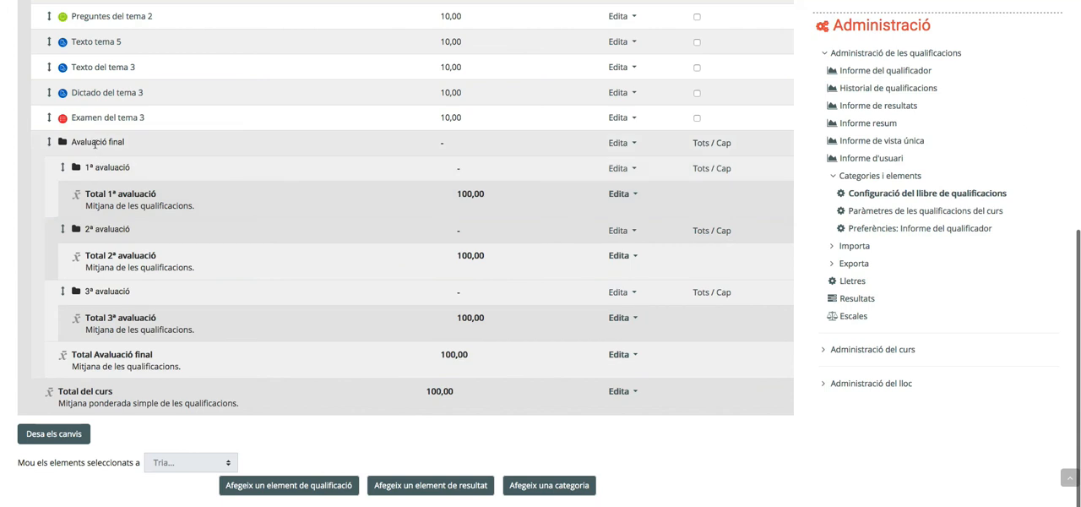
Start a new grade category named "treballs" with the aggregation Mitjana de les qualificacions
scroll(144, 221, "up", 2)
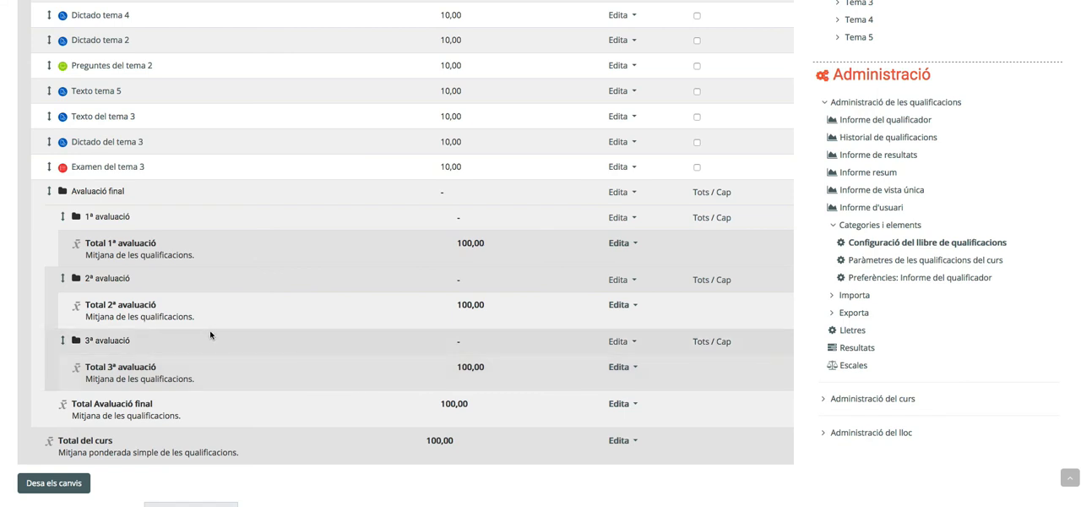
scroll(186, 358, "down", 1)
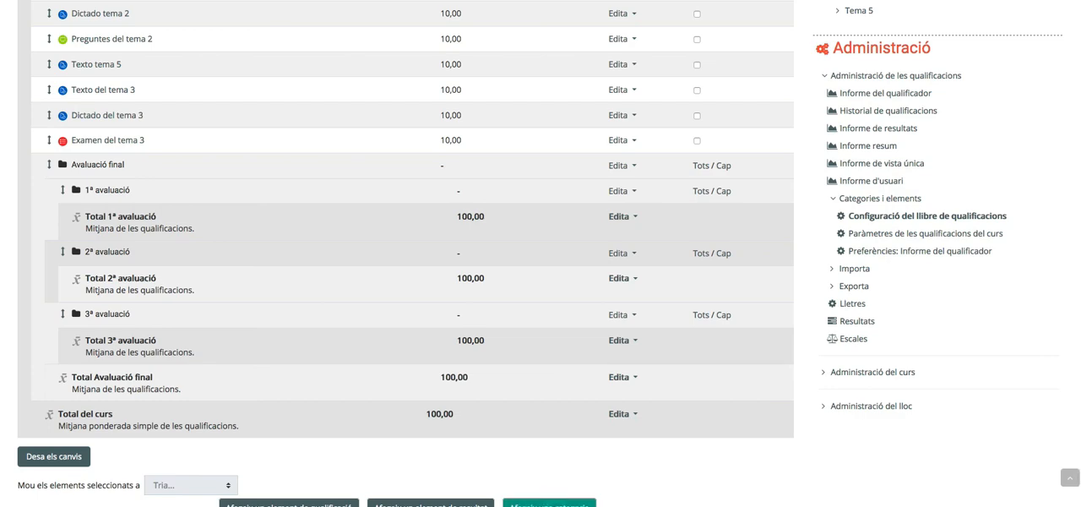
left_click(549, 504)
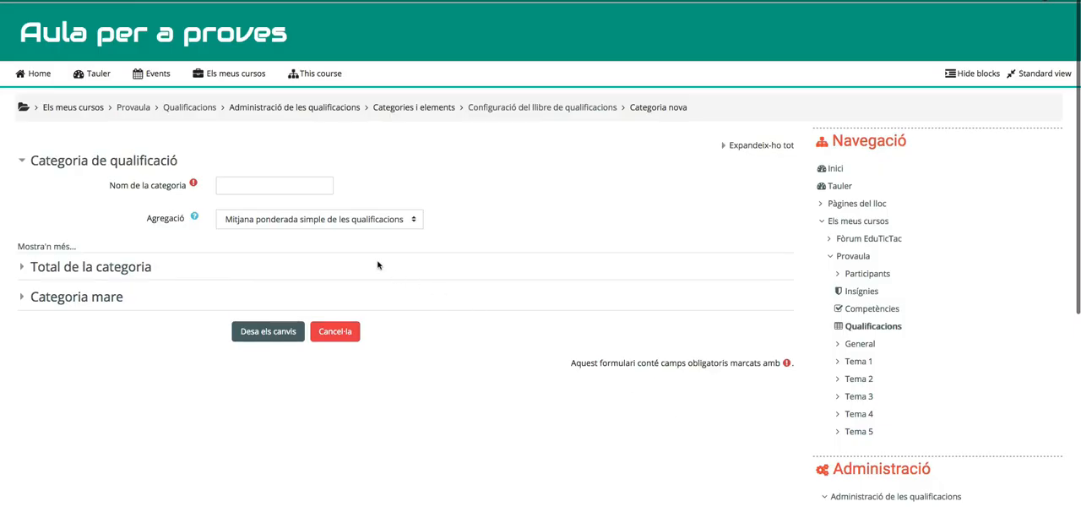
left_click(235, 187)
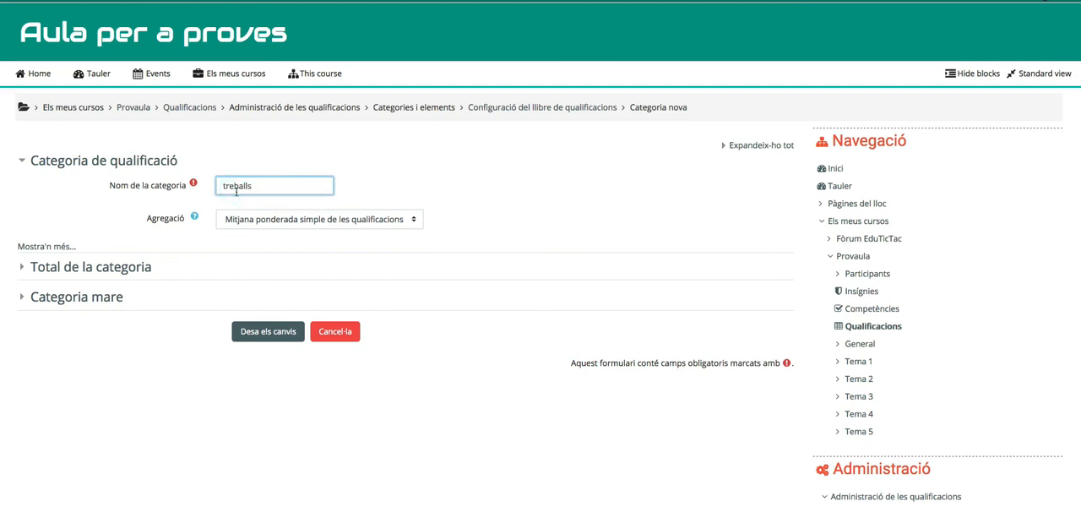
left_click(354, 216)
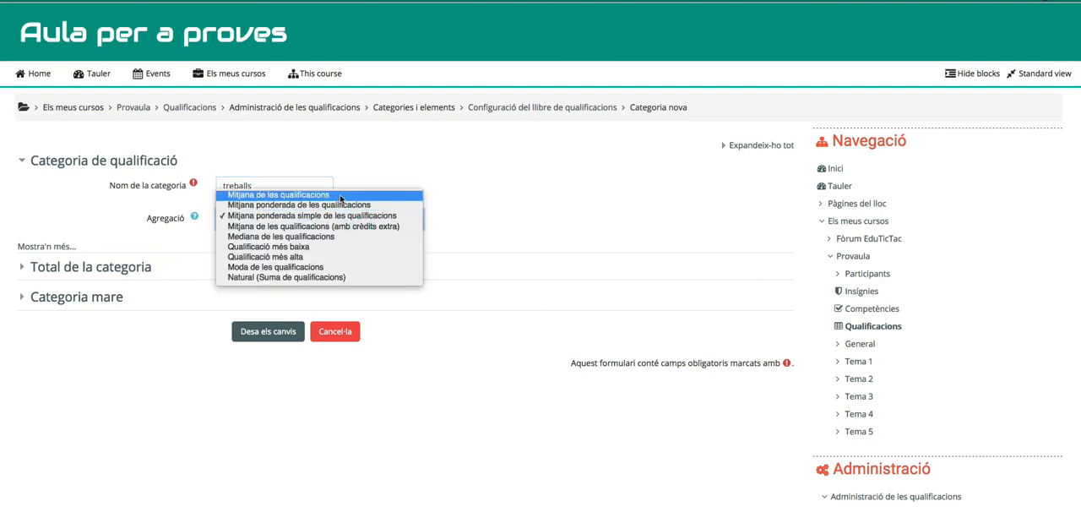
left_click(340, 196)
Set the maximum grade of the treballs category total to 30
left_click(88, 269)
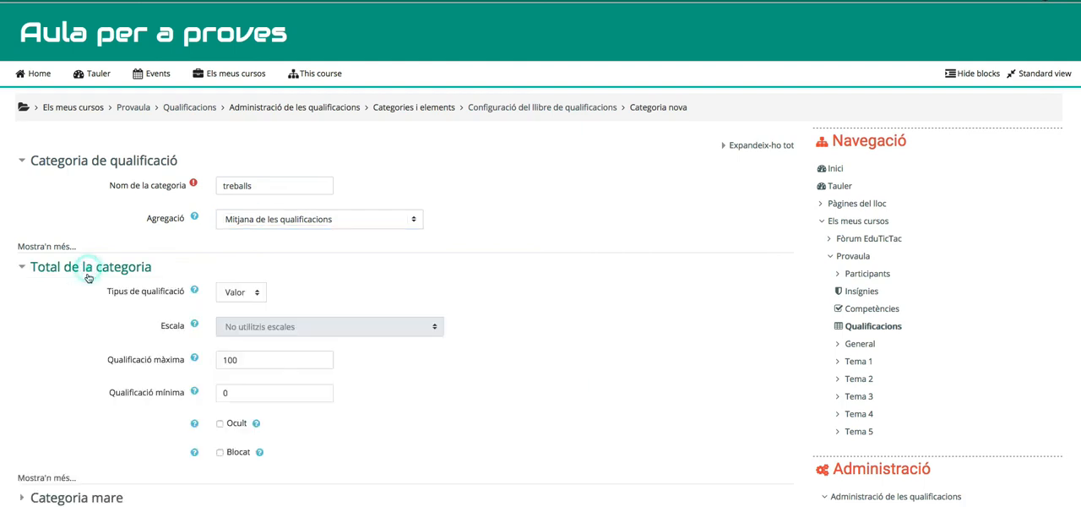
double_click(241, 359)
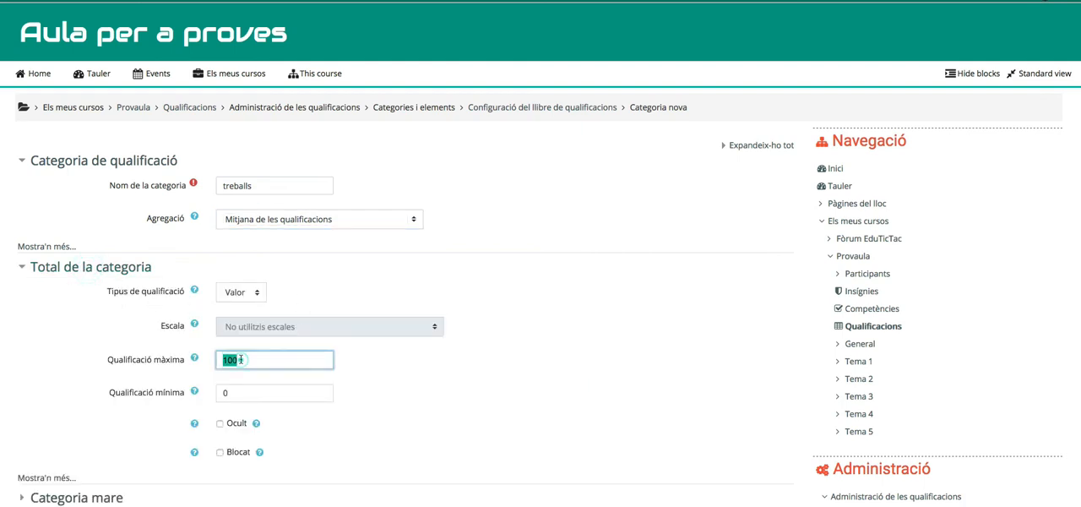
type("30")
scroll(325, 395, "down", 3)
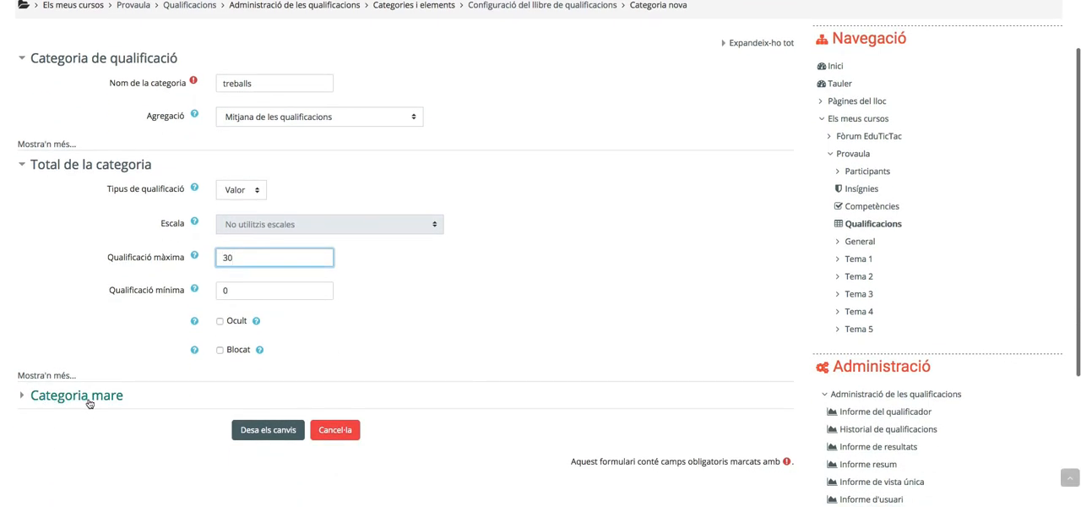
Make 1ª avaluació the parent category of treballs and save the new category
left_click(89, 402)
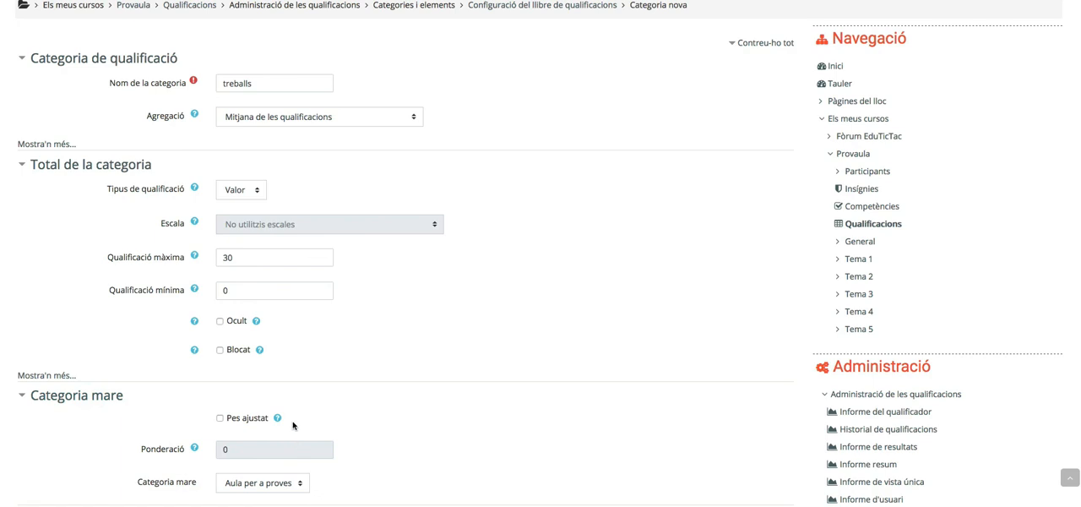
scroll(225, 424, "down", 1)
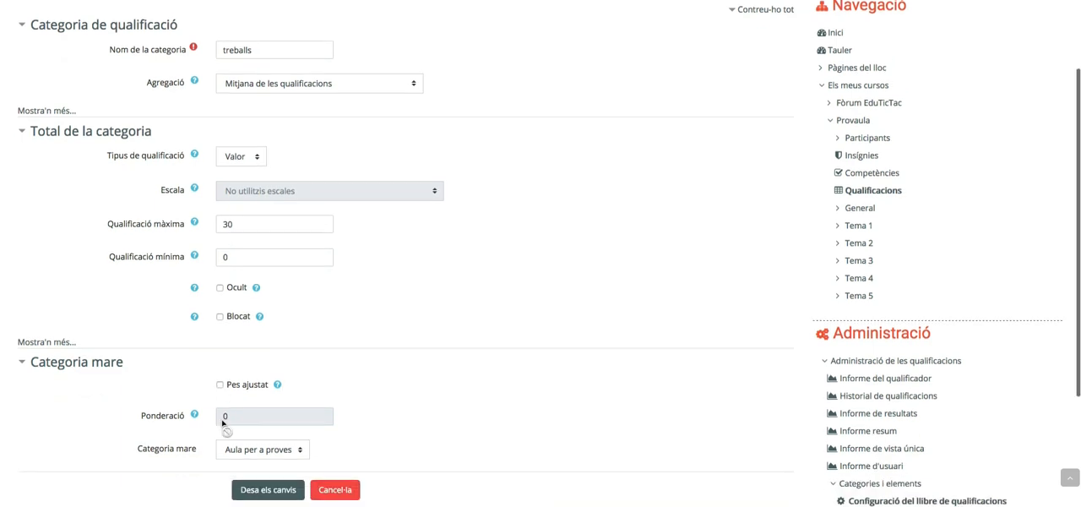
left_click(276, 448)
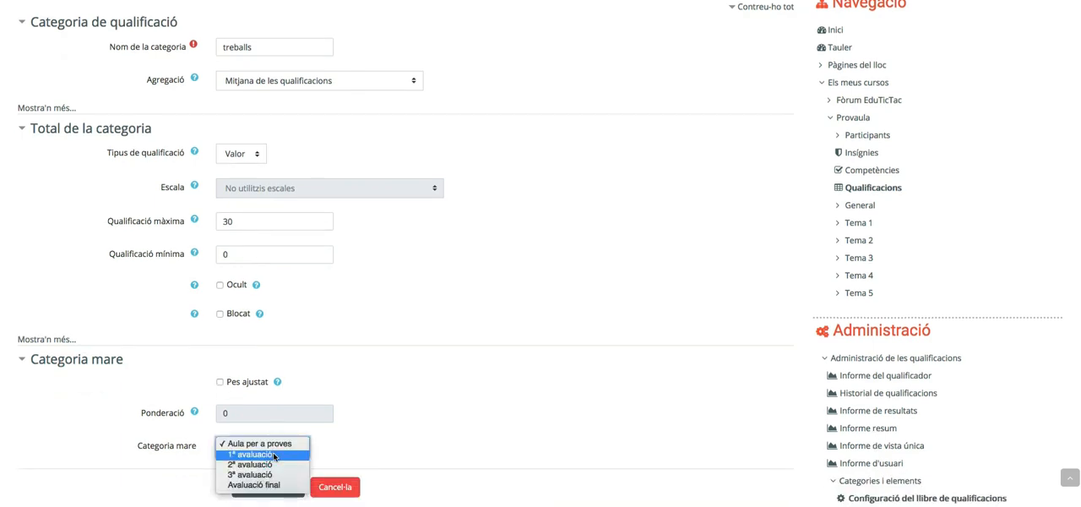
left_click(274, 457)
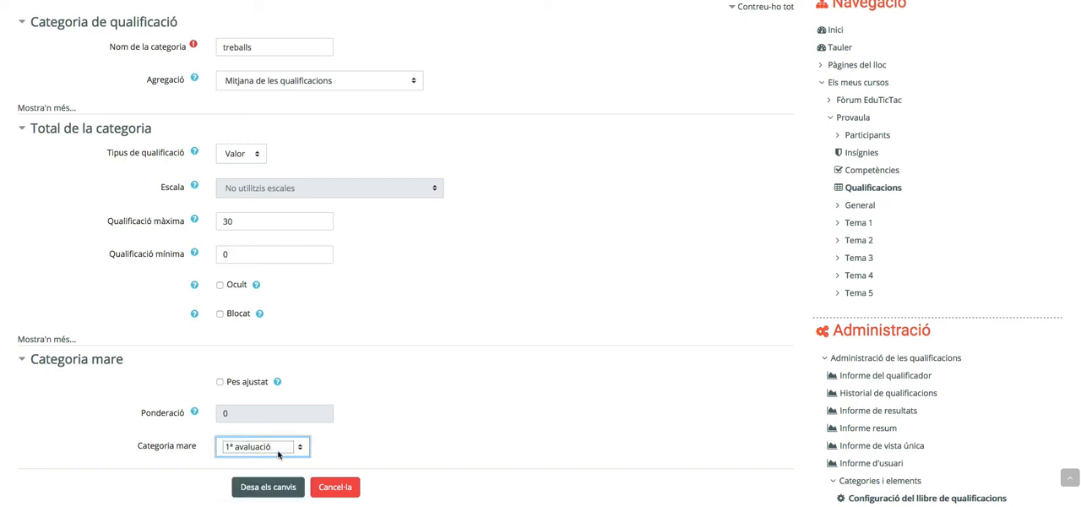
left_click(256, 489)
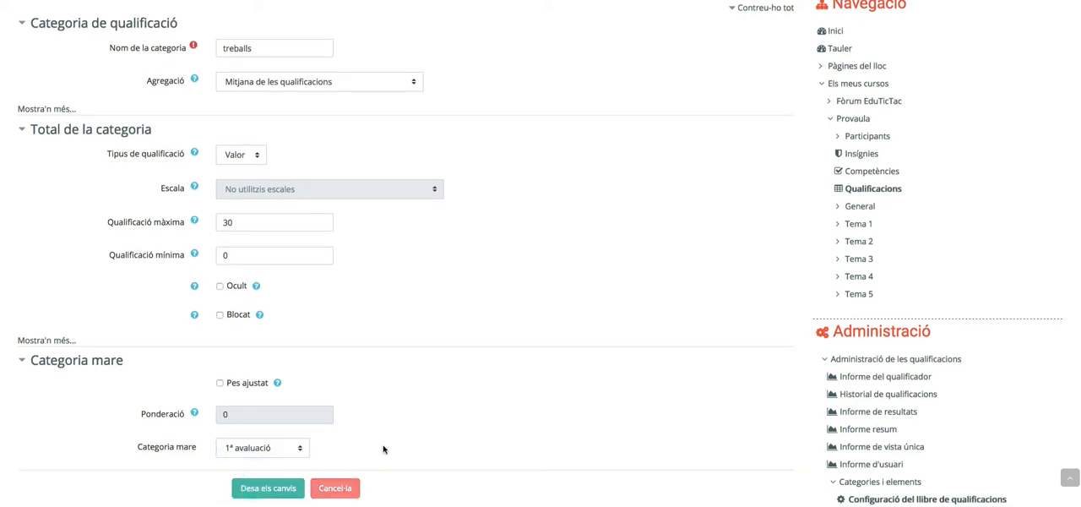
Start a new grade category named "dictats" with the aggregation Mitjana de les qualificacions
scroll(199, 417, "down", 3)
scroll(199, 416, "down", 6)
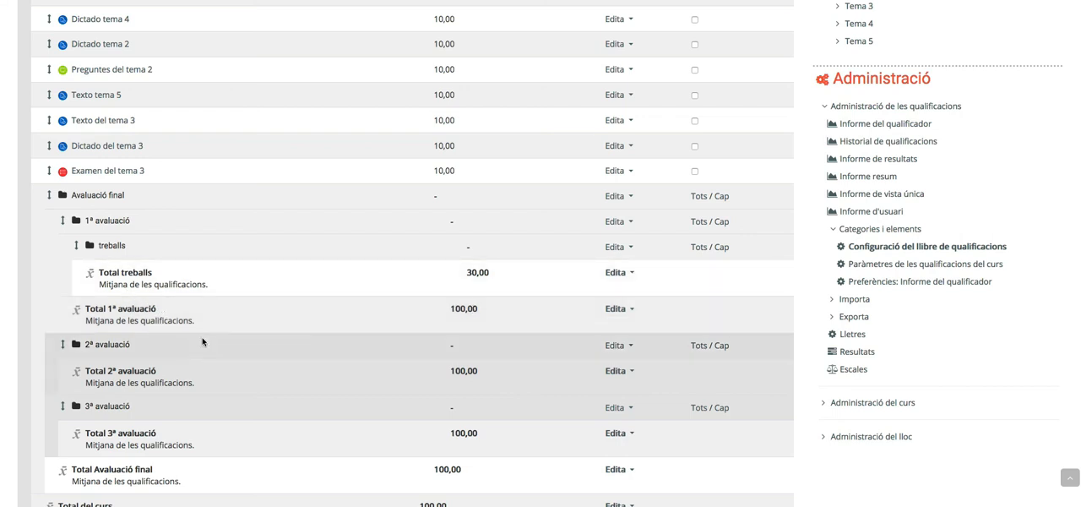
left_click(245, 181)
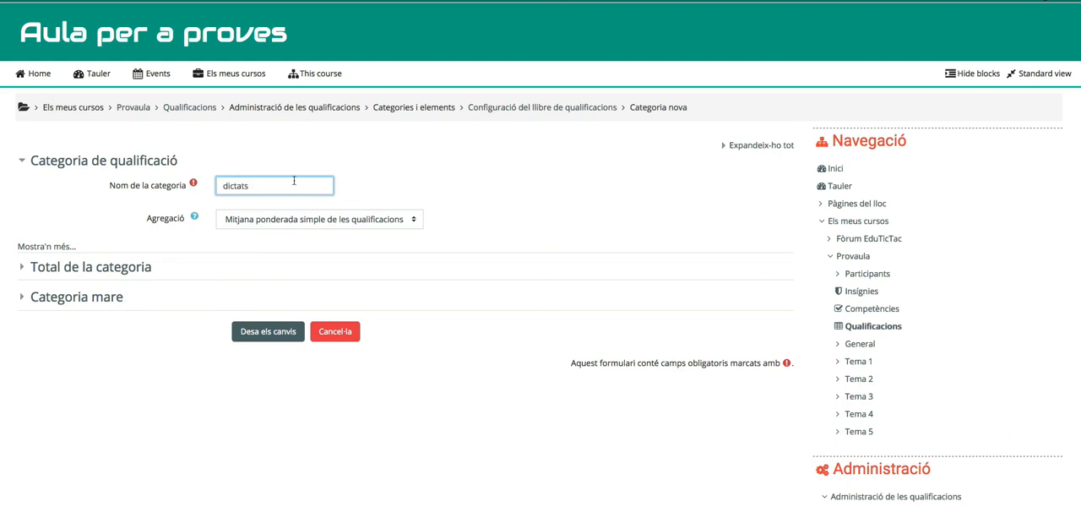
left_click(374, 220)
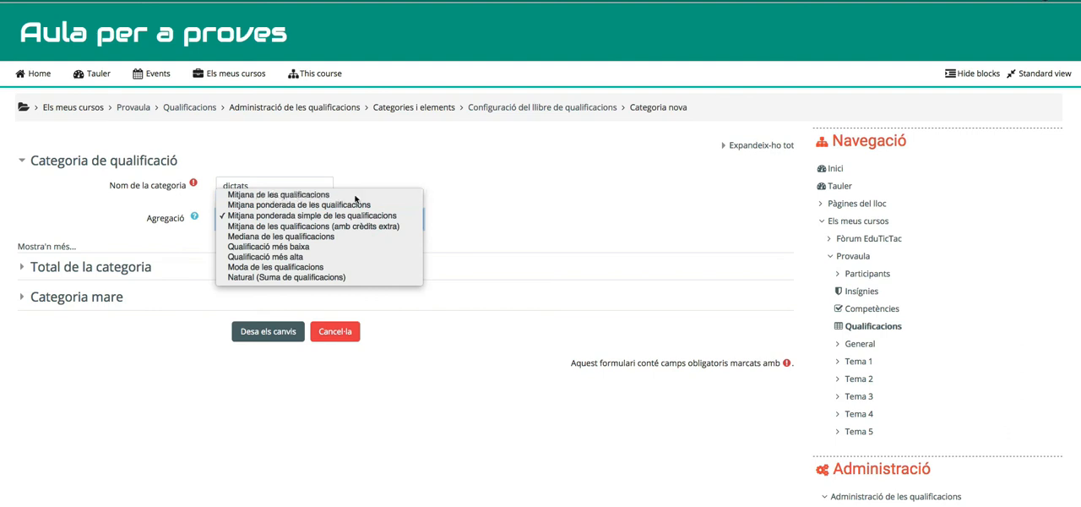
left_click(355, 197)
Set the maximum grade of the dictats category total to 30
left_click(124, 269)
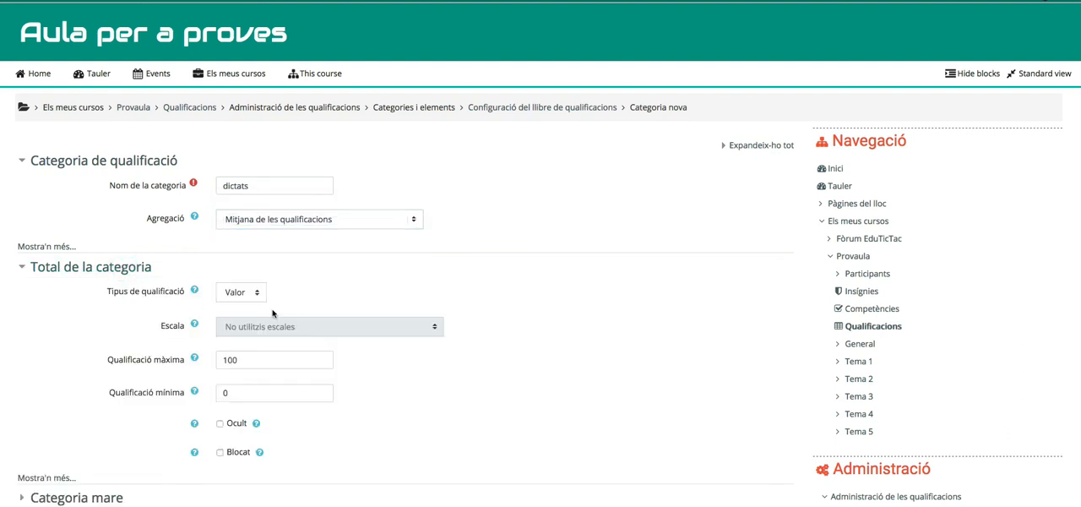
left_click_drag(243, 360, 207, 363)
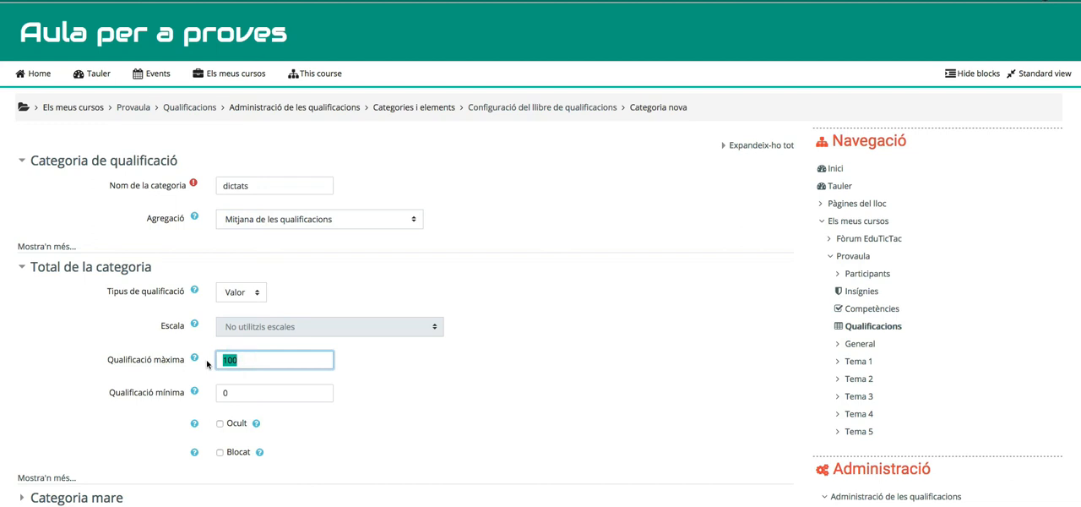
type("30")
scroll(262, 424, "down", 2)
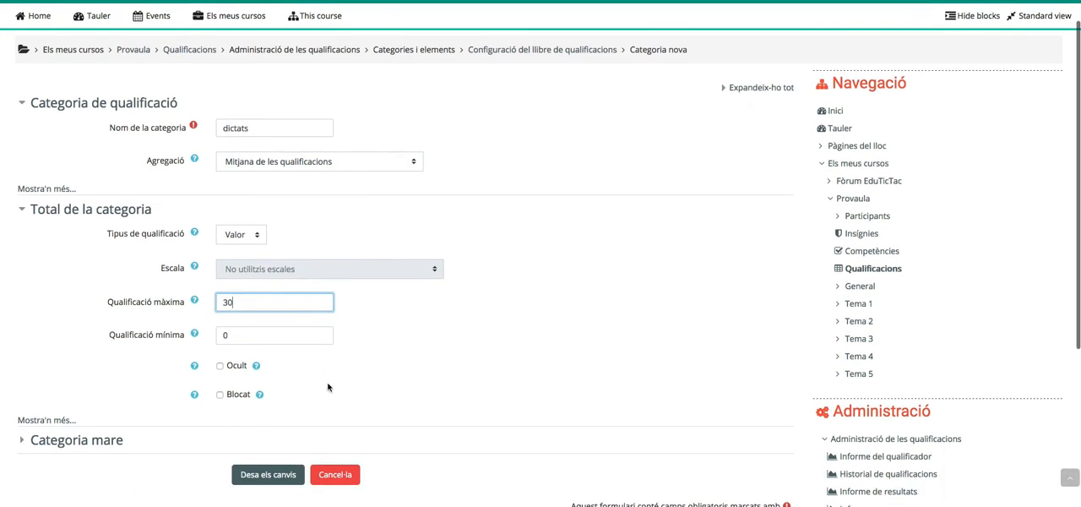
Make 1ª avaluació the parent category of dictats and save the new category
scroll(328, 387, "down", 1)
left_click(112, 409)
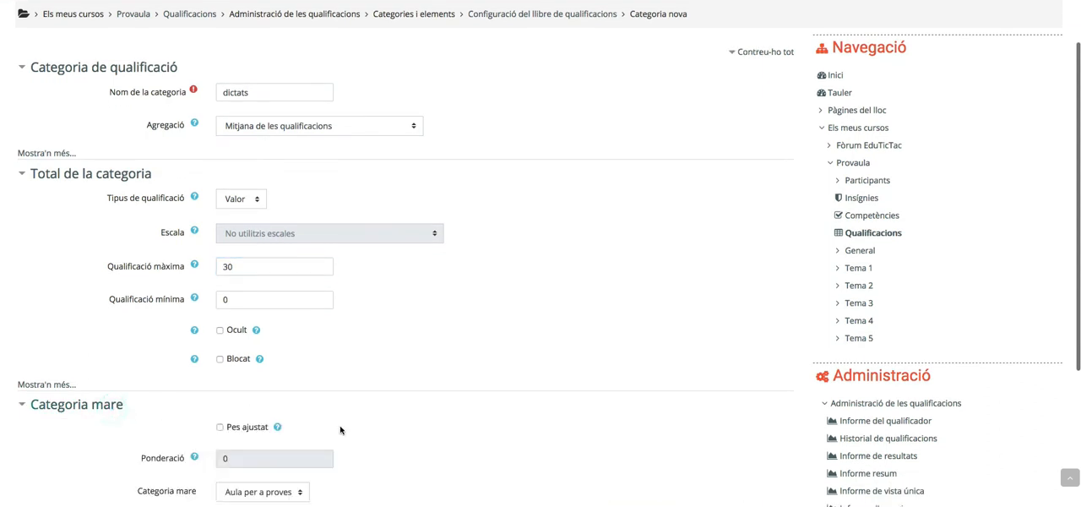
scroll(340, 430, "down", 2)
left_click(280, 432)
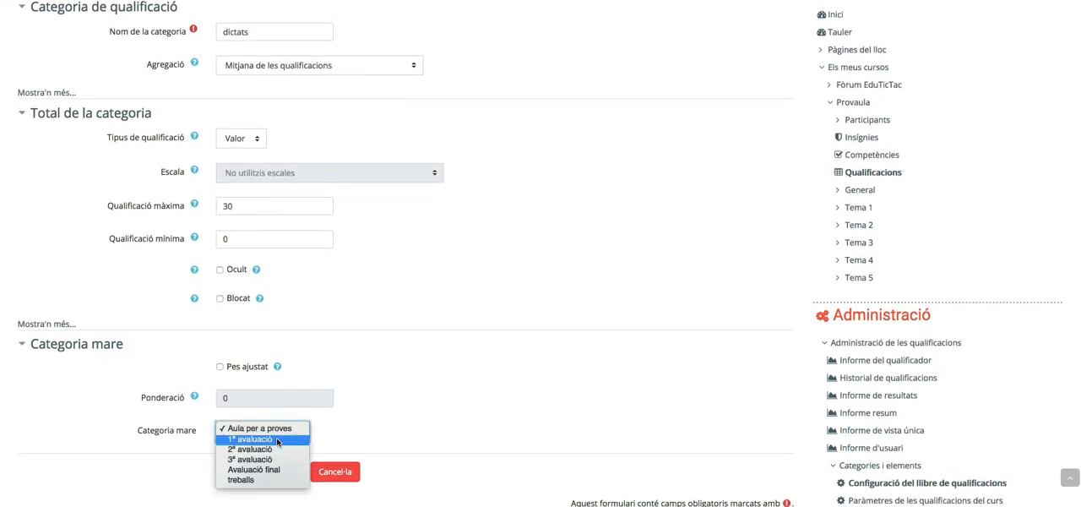
left_click(278, 440)
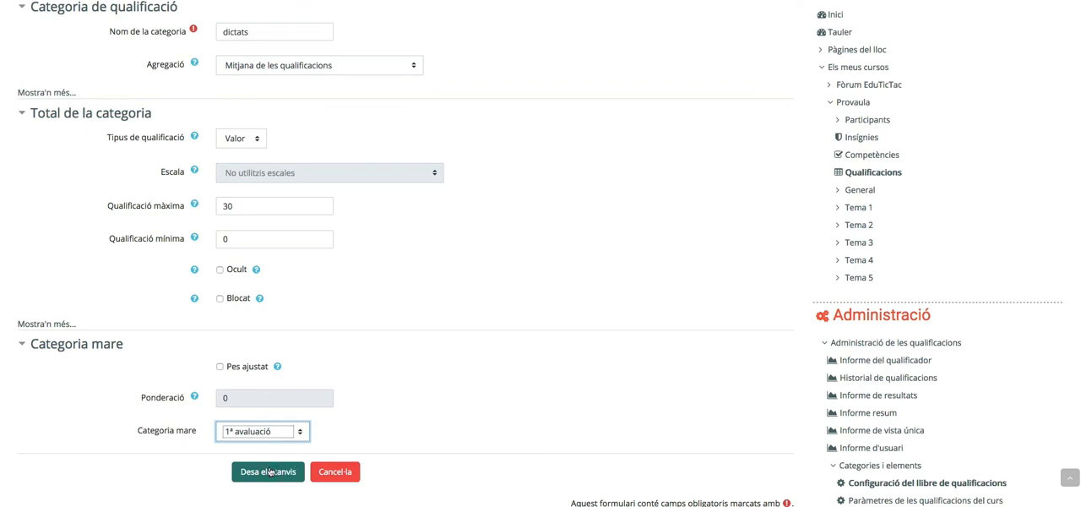
left_click(267, 471)
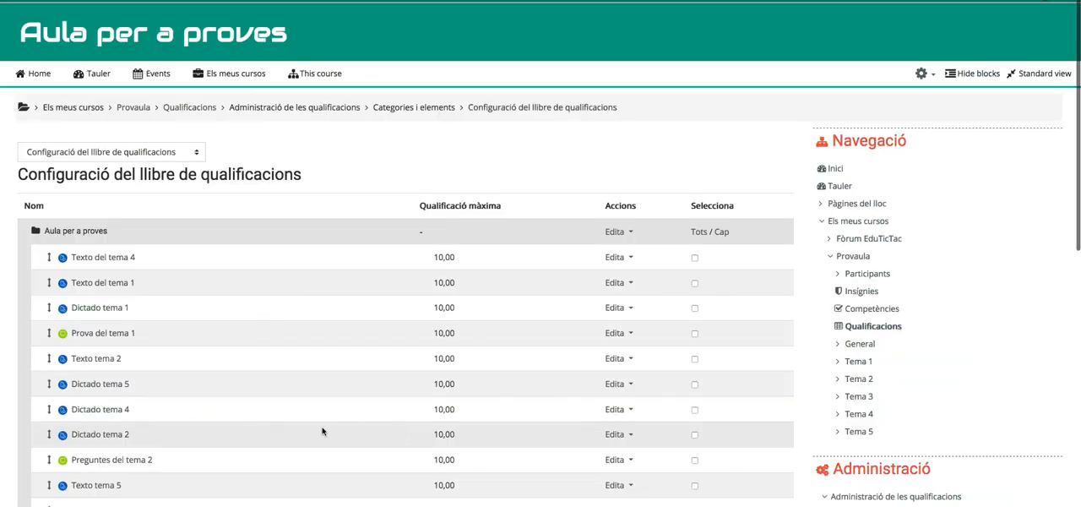
Start a new grade category named "exàmens" with the aggregation Mitjana de les qualificacions
scroll(321, 431, "down", 4)
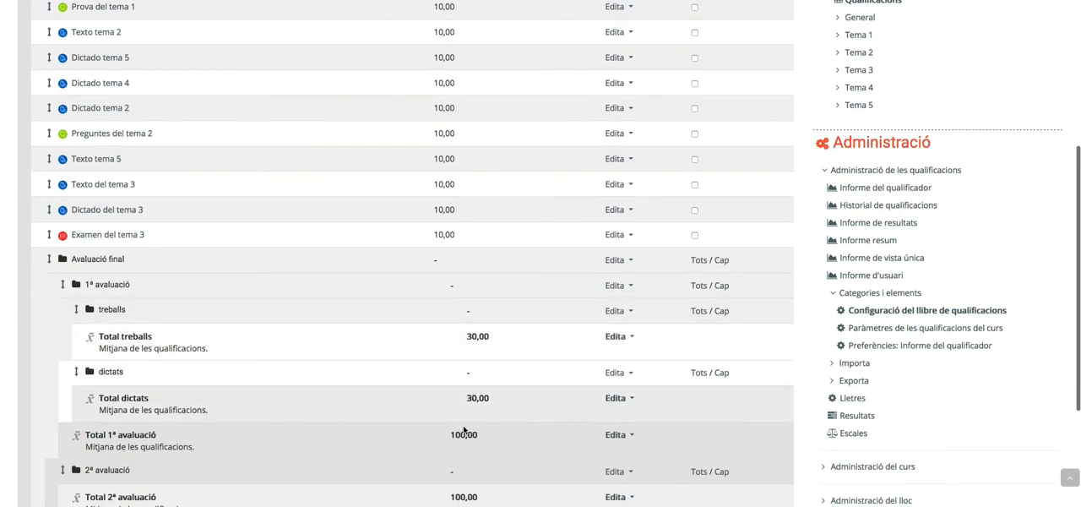
scroll(367, 440, "down", 1)
scroll(442, 492, "down", 1)
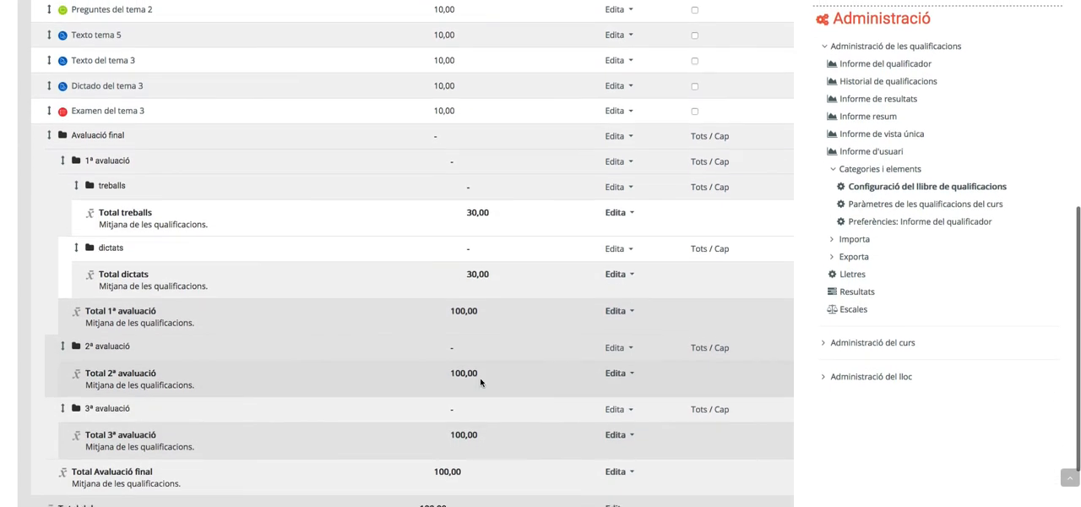
scroll(541, 460, "down", 2)
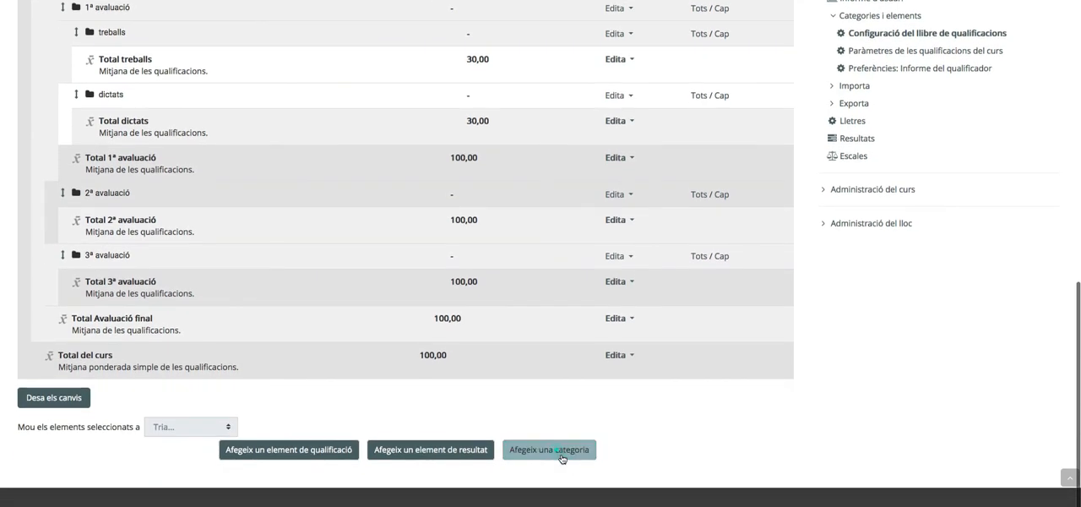
left_click(591, 450)
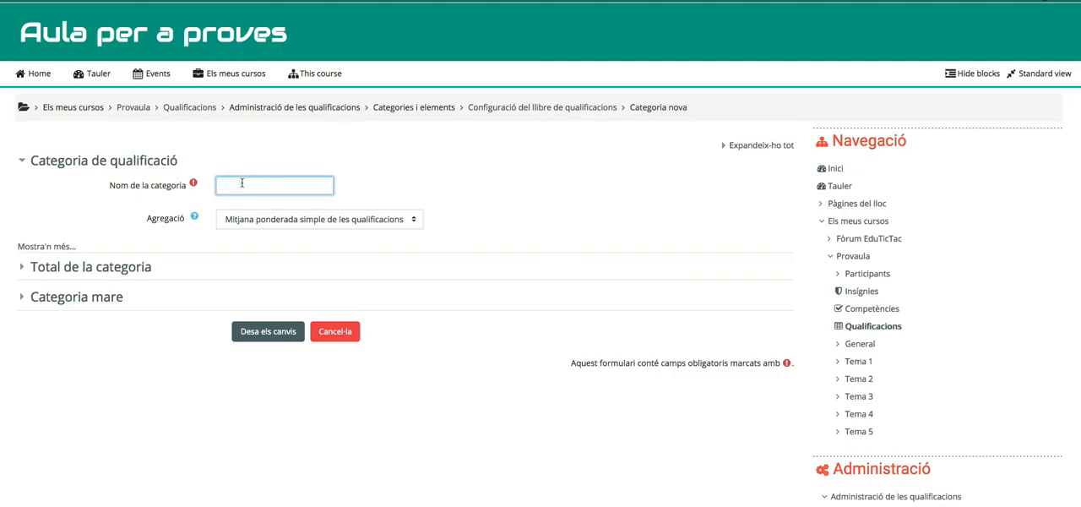
type("e")
type("xàmens")
left_click(372, 219)
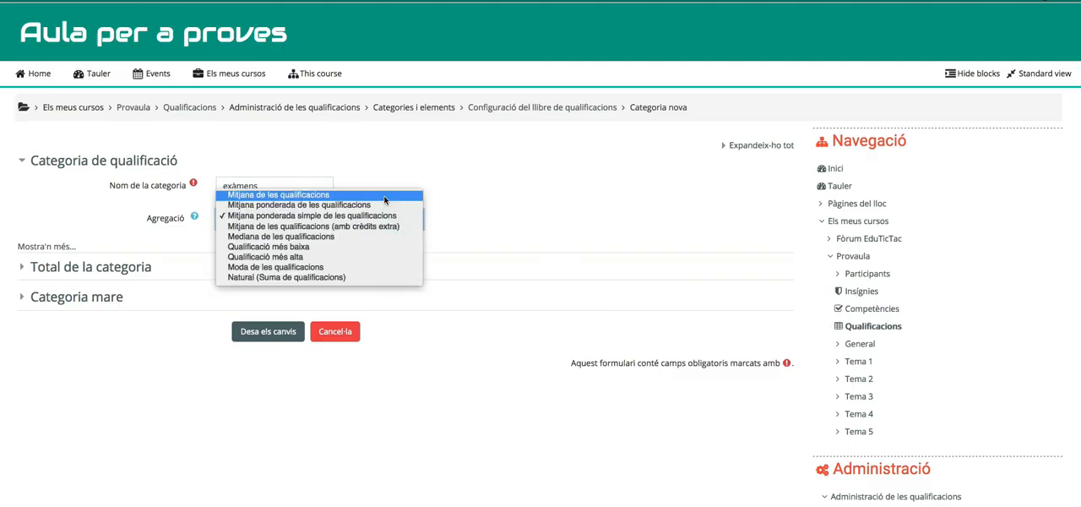
left_click(384, 196)
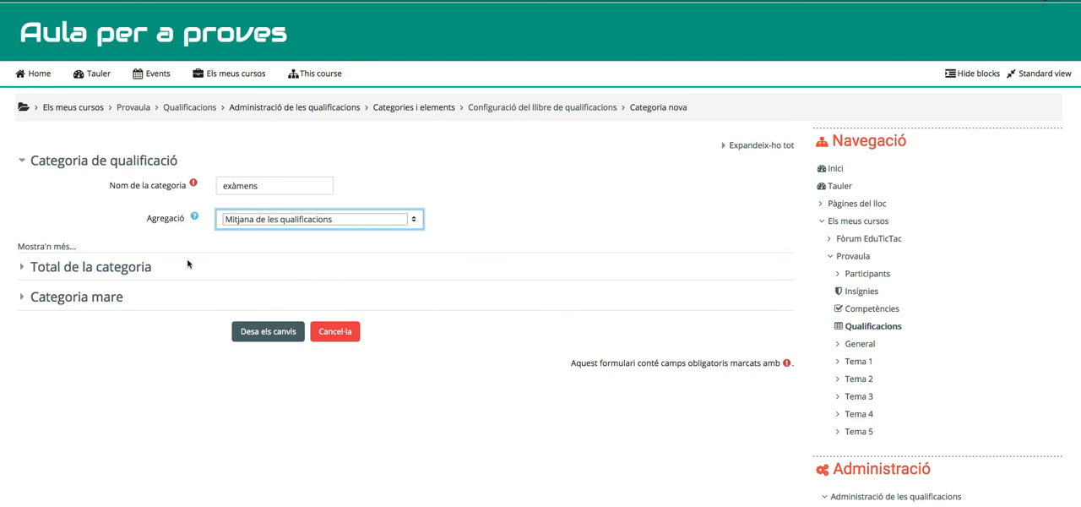
Set the maximum grade of the exàmens category total to 40
left_click(131, 271)
left_click_drag(246, 363, 190, 363)
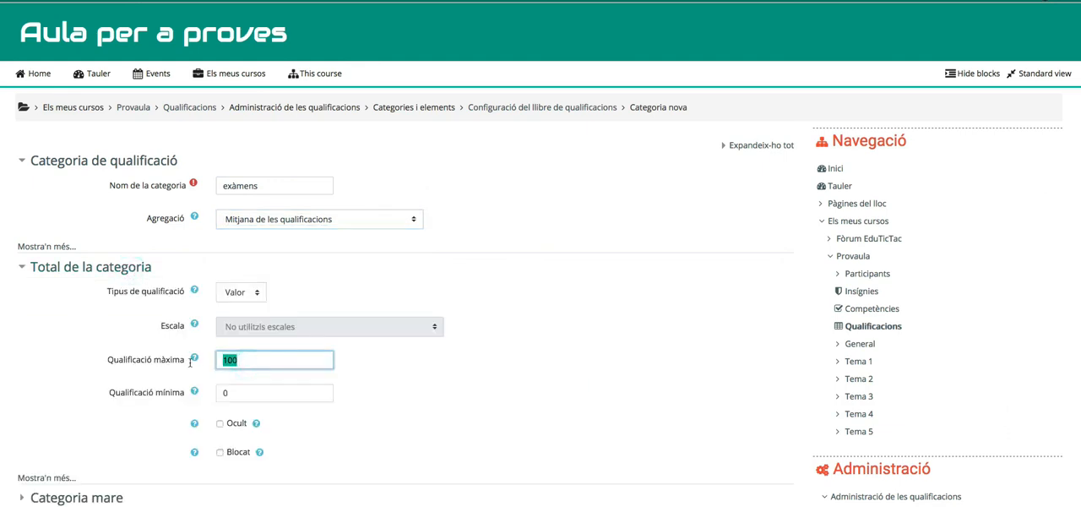
scroll(321, 400, "down", 1)
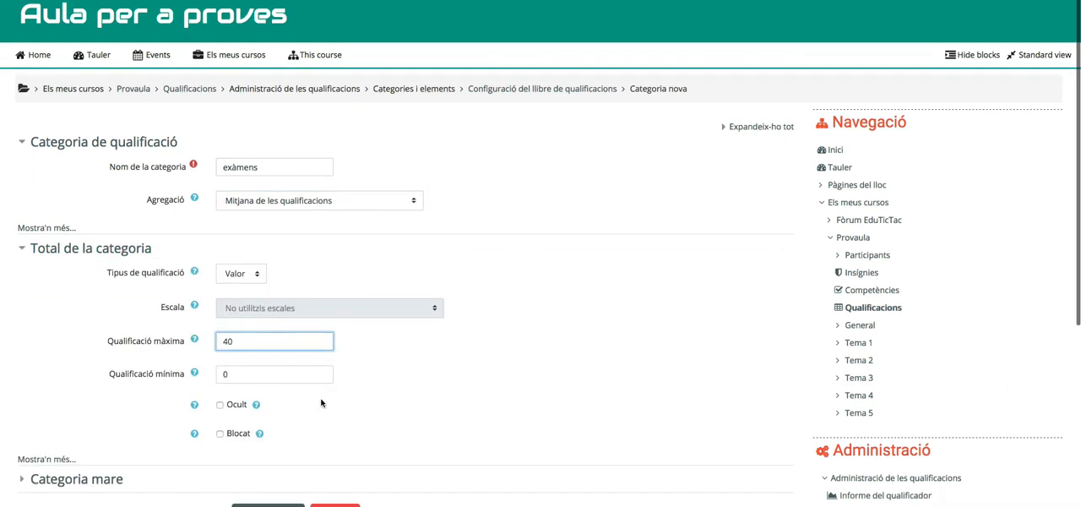
Make 1ª avaluació the parent category of exàmens and save the new category
left_click(97, 462)
scroll(146, 463, "down", 2)
scroll(146, 462, "down", 1)
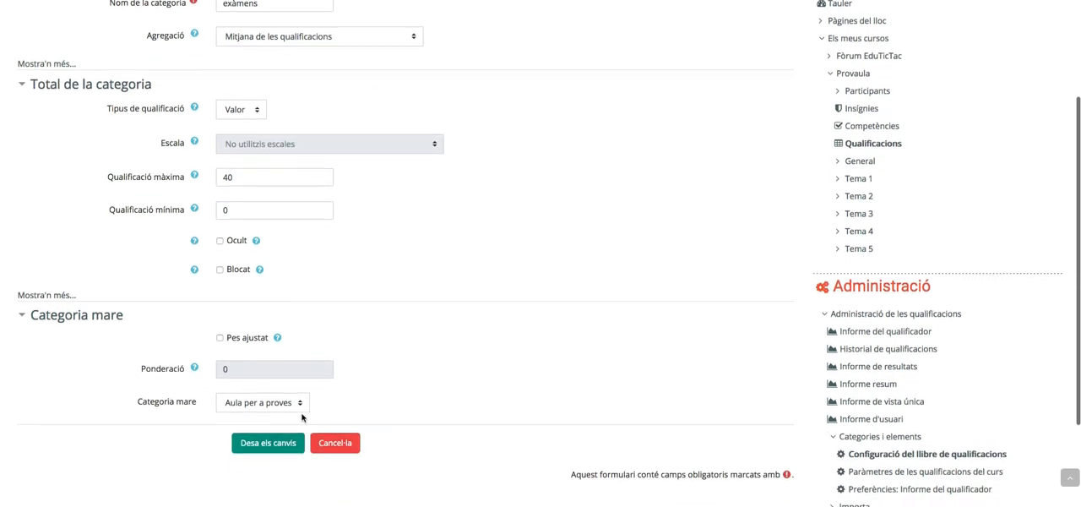
left_click(283, 466)
left_click(275, 408)
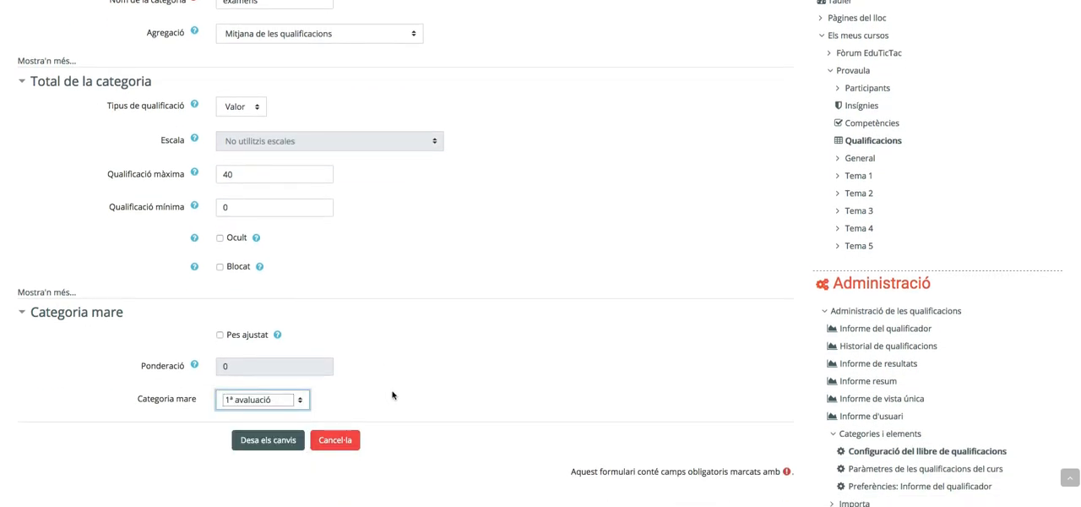
left_click(258, 440)
Create the grade category "treballs 2" under 2ª avaluació, with the aggregation Mitjana de les qualificacions and a maximum grade of 30
scroll(304, 470, "down", 3)
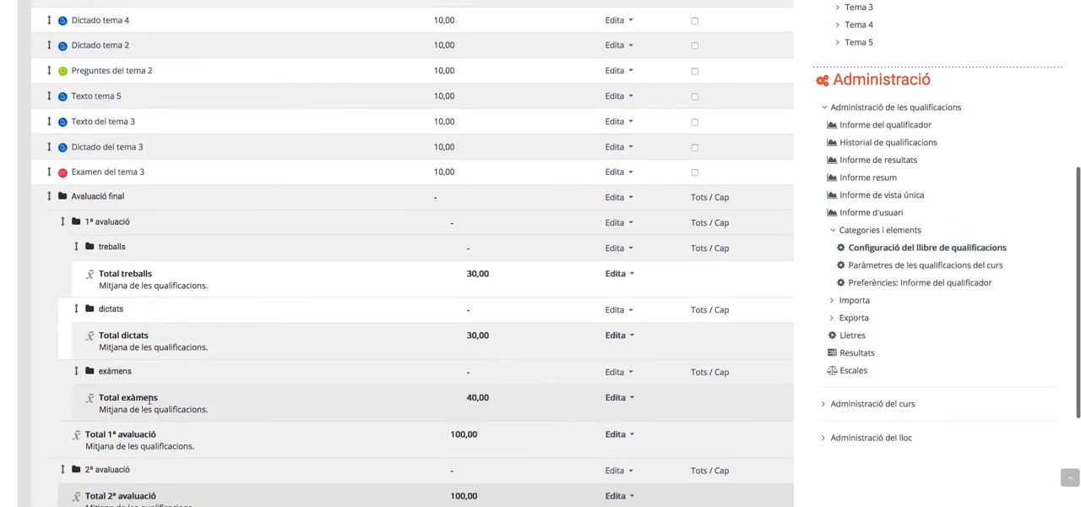
scroll(118, 395, "down", 3)
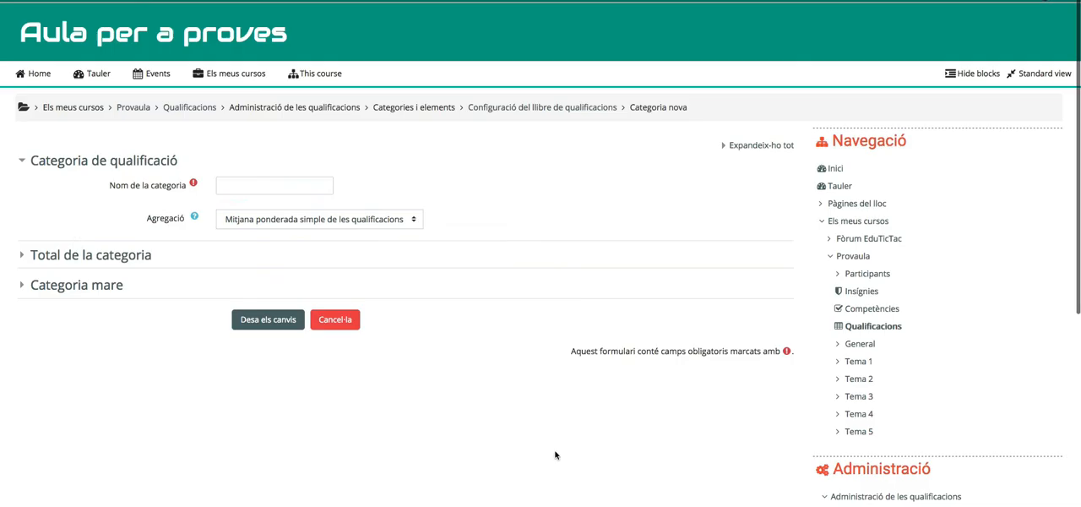
left_click(275, 185)
type("treballs 2")
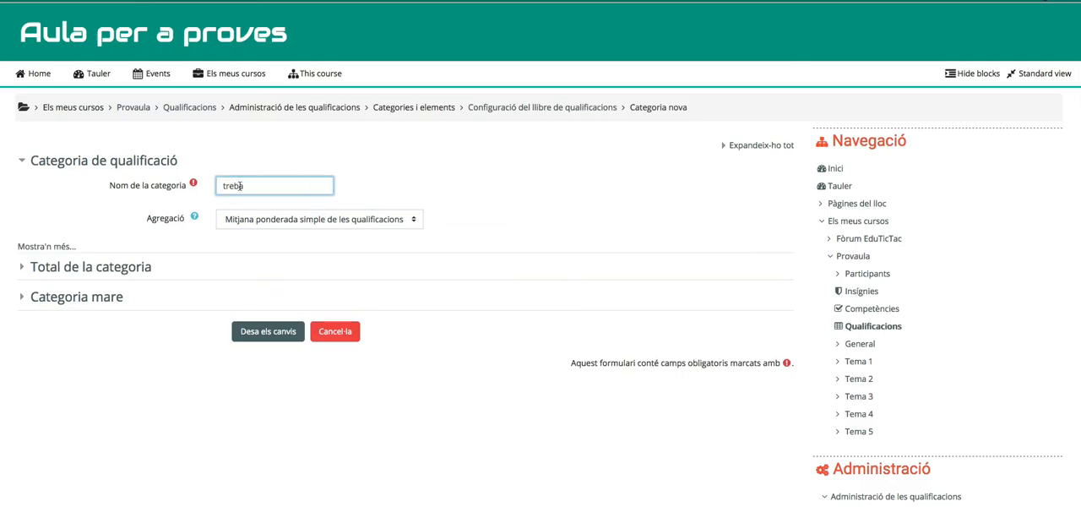
left_click(142, 268)
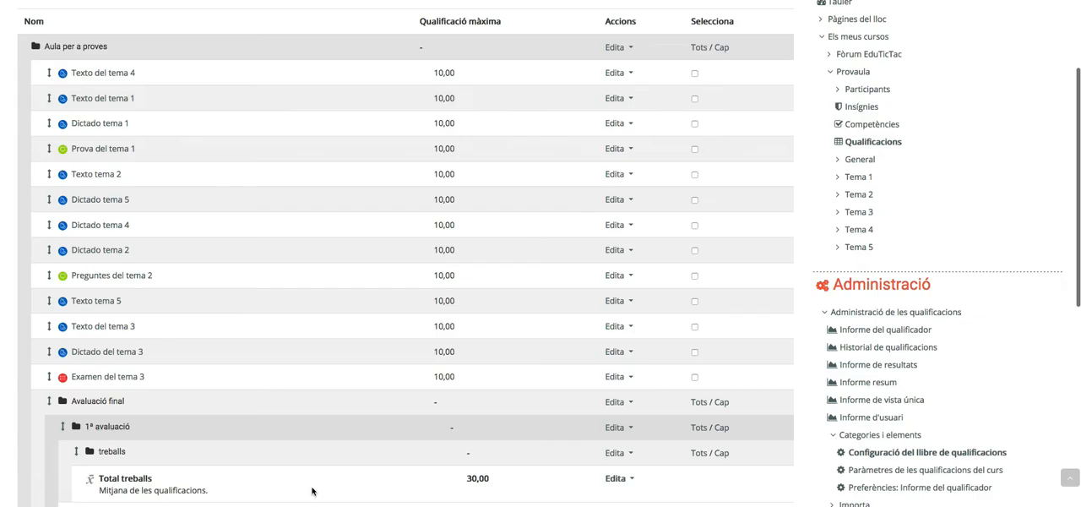
Create the grade category "dictats 2" with a maximum grade of 20 and 2ª avaluació as its parent category
scroll(313, 473, "down", 10)
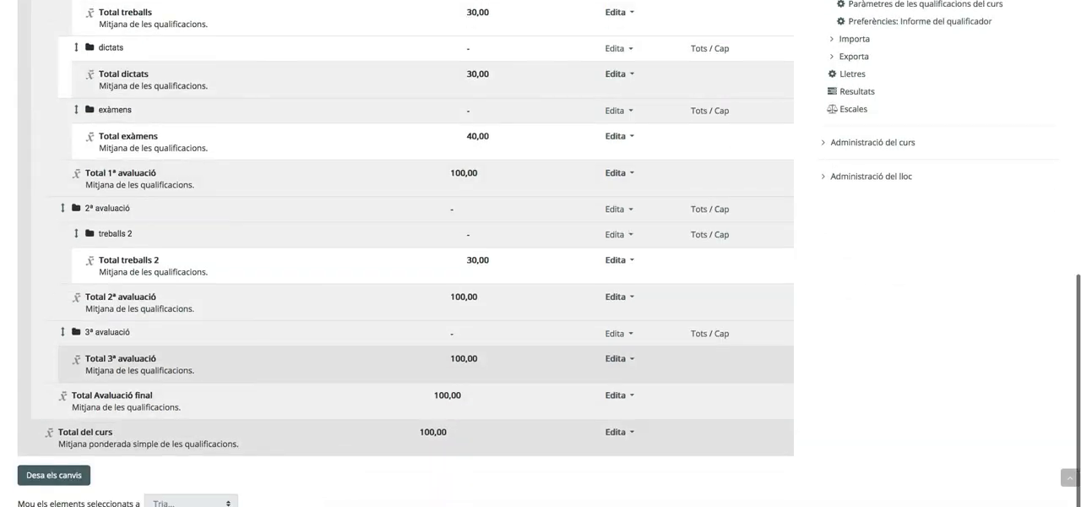
left_click(238, 186)
type("d")
type("ictats 2")
left_click(90, 267)
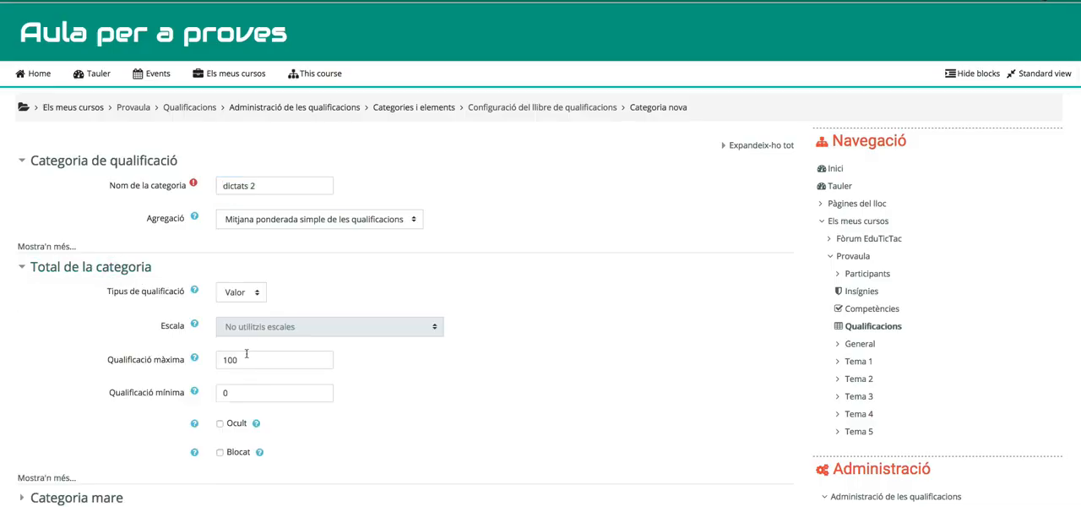
left_click(84, 487)
scroll(283, 423, "down", 1)
left_click(282, 481)
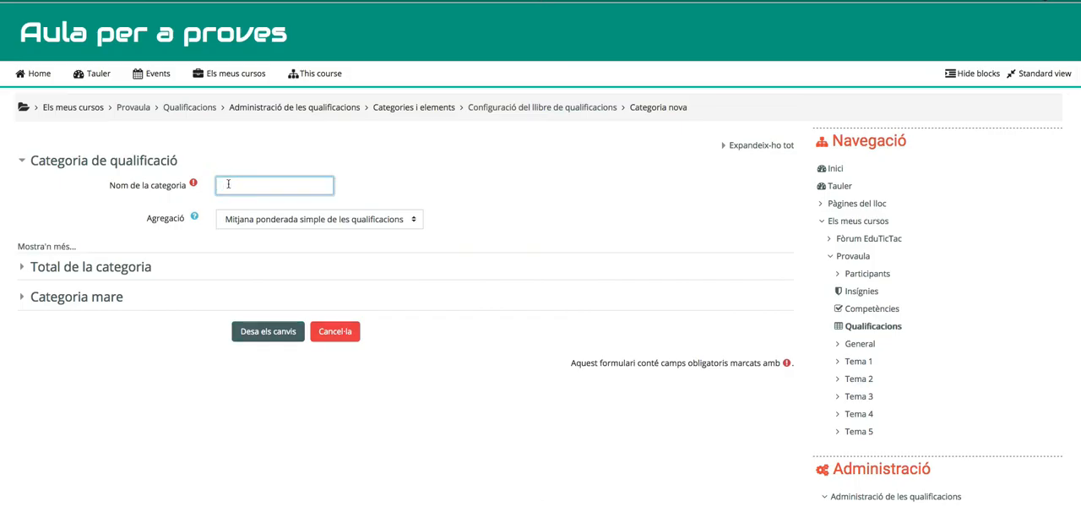
Create the grade category "exàmens 2" under 2ª avaluació, with the aggregation Mitjana de les qualificacions and a maximum grade of 50
type("exàmens")
key("Tab")
key("Up")
key("Up")
left_click(145, 268)
double_click(271, 358)
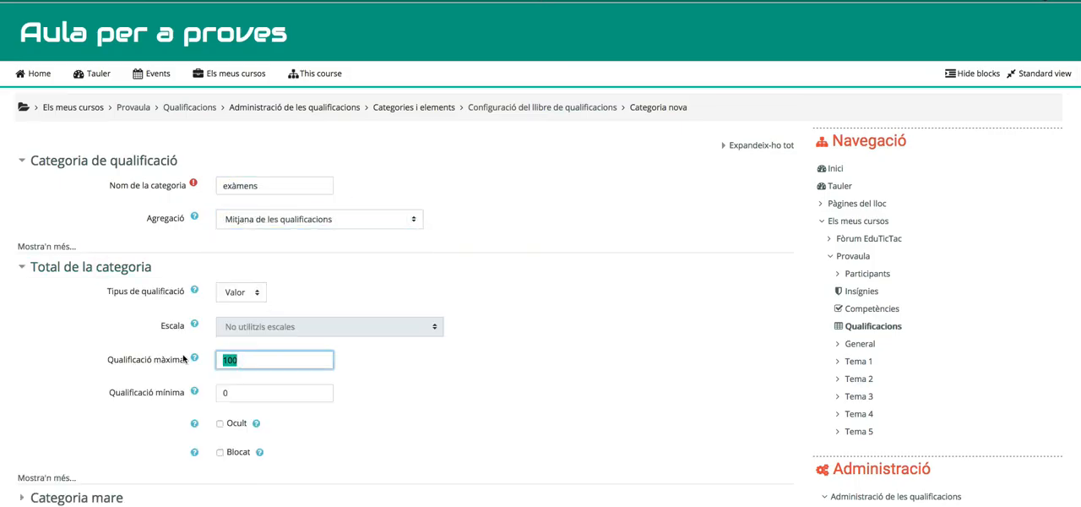
type("50")
scroll(274, 484, "down", 2)
left_click(274, 484)
type("2")
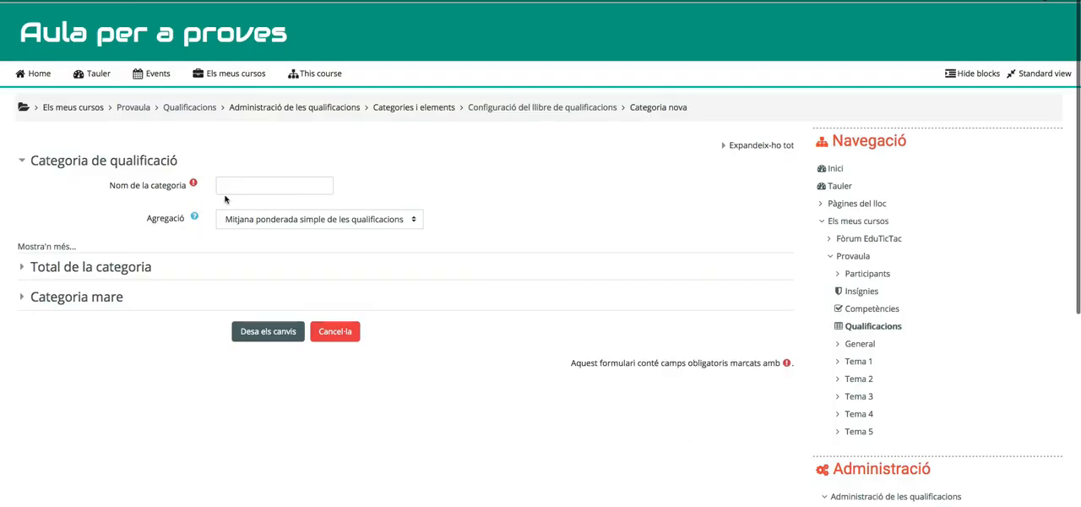
Start a new grade category named "treballs 3" with the aggregation Mitjana de les qualificacions
left_click(254, 186)
type("treballs 3")
left_click(266, 220)
left_click(266, 190)
Set the maximum grade of treballs 3 to 20 and save it under the parent category 3ª avaluació
left_click(90, 267)
double_click(272, 359)
type("20")
scroll(272, 359, "down", 2)
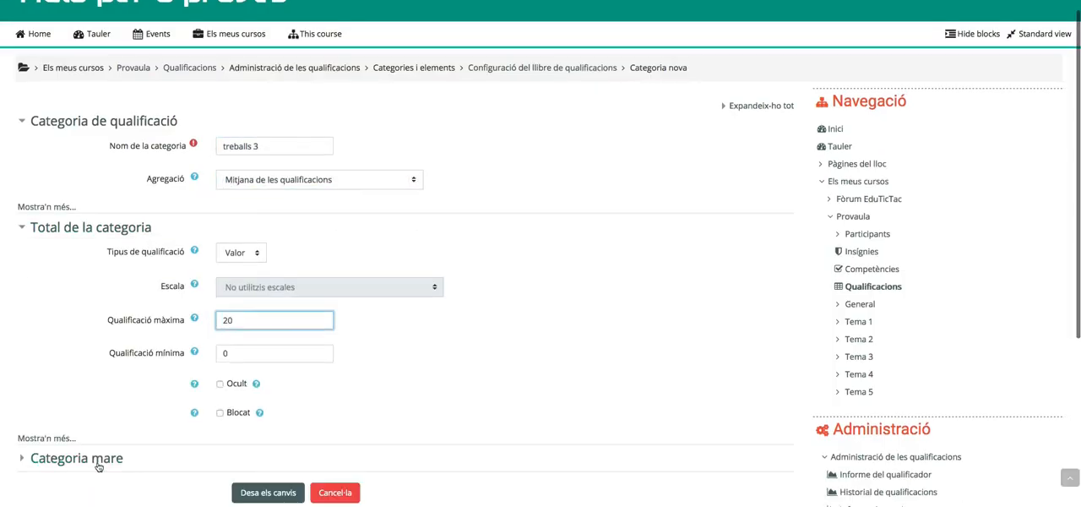
left_click(268, 458)
Start a new grade category named "dictats 3" with the aggregation Mitjana de les qualificacions and a maximum grade of 30
scroll(540, 338, "down", 10)
left_click(550, 468)
type("dictats 3")
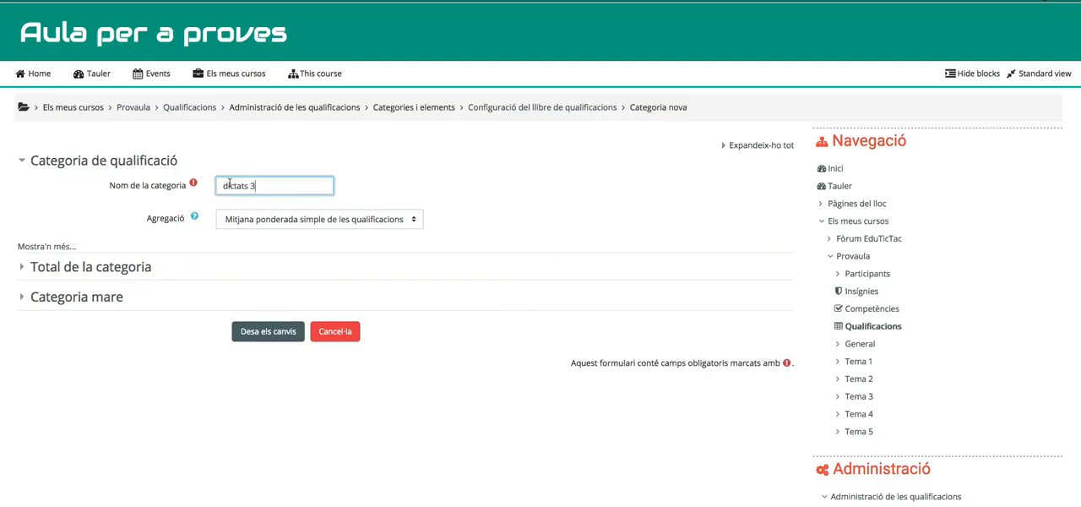
left_click(90, 266)
double_click(272, 359)
type("100")
double_click(226, 359)
type("30")
Make 3ª avaluació the parent category of dictats 3 and save the new category
left_click(77, 498)
scroll(271, 429, "down", 2)
left_click(268, 400)
left_click(269, 470)
left_click(260, 445)
Start a new grade category named "exàmens 3" with the aggregation Mitjana de les qualificacions
scroll(309, 475, "down", 10)
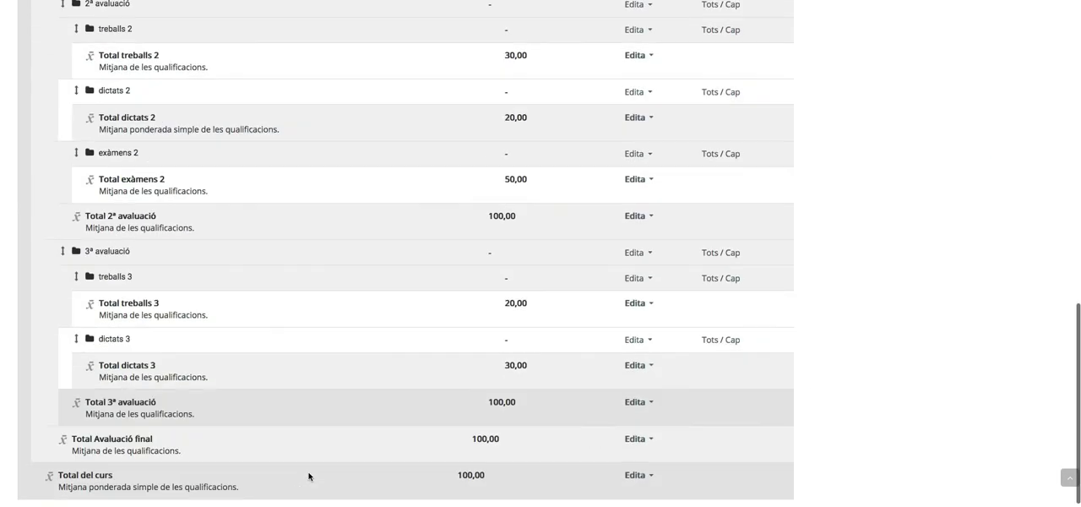
left_click(563, 500)
left_click(238, 186)
type("exàmens 3")
left_click(266, 219)
left_click(266, 189)
Set the maximum grade of the exàmens 3 category total to 50
left_click(90, 266)
double_click(230, 360)
type("50")
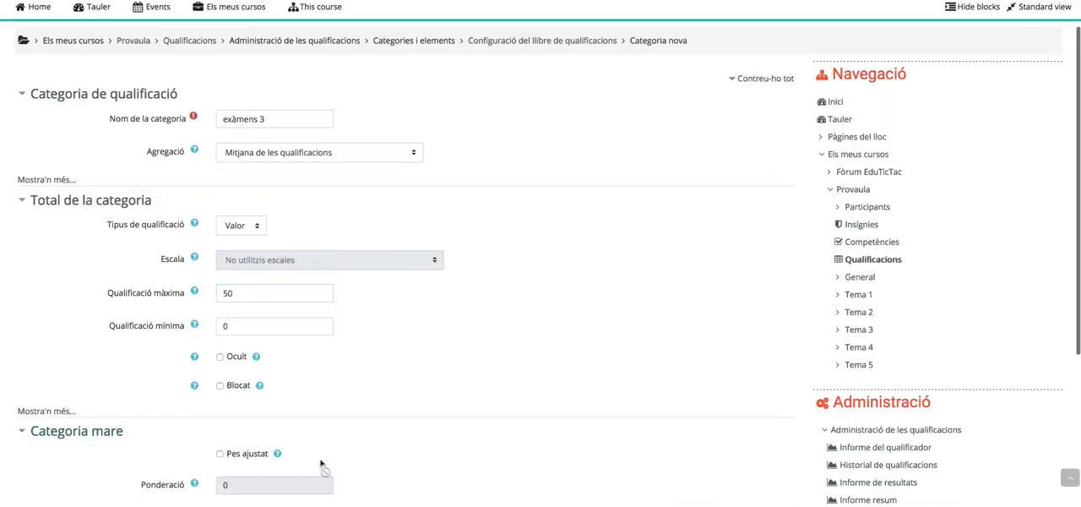
Make 3ª avaluació the parent category of exàmens 3 and save the new category
left_click(265, 425)
scroll(319, 394, "down", 3)
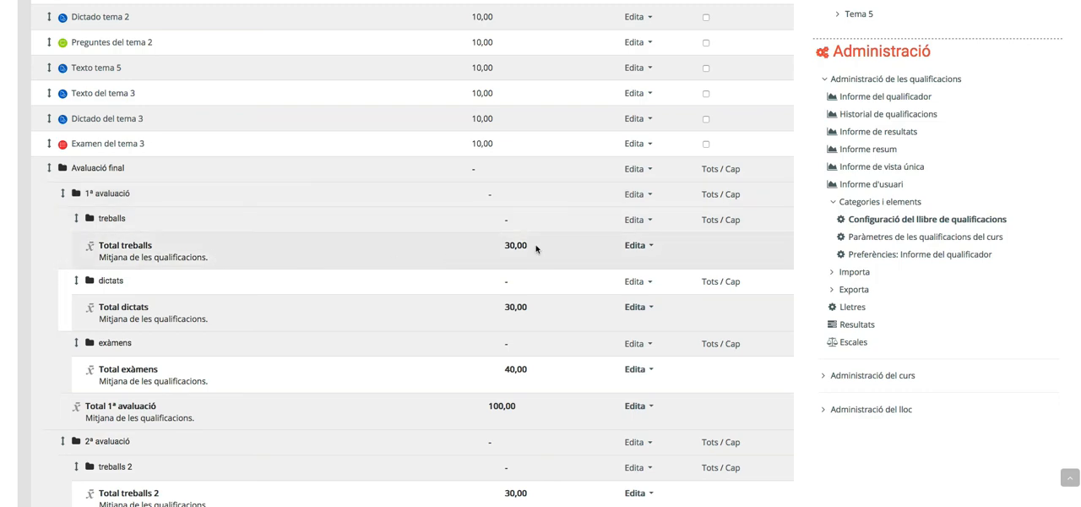
Examine the subcategories and maximum grades of the three evaluations in the gradebook setup, down to the Avaluació final total
scroll(541, 382, "down", 1)
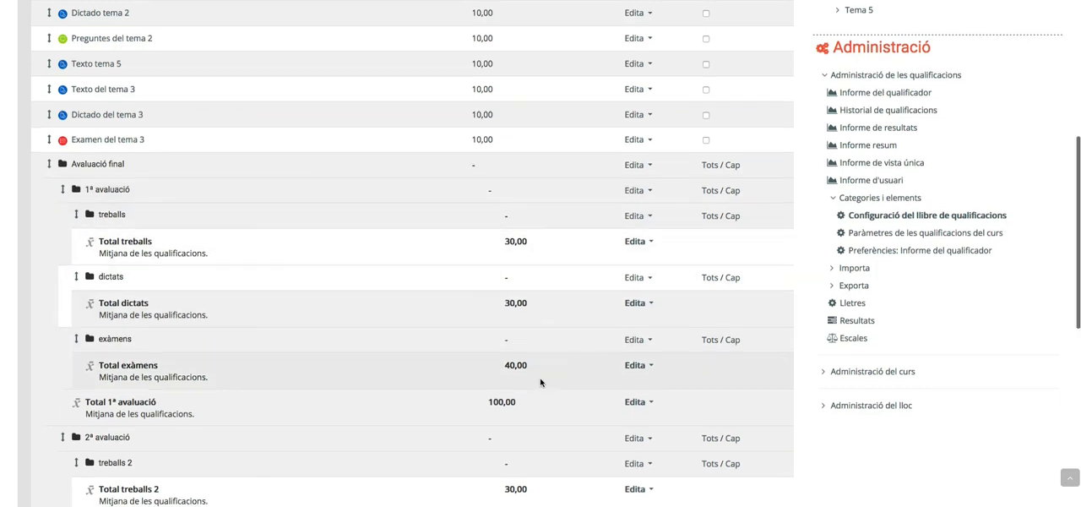
scroll(541, 382, "down", 2)
scroll(535, 381, "down", 2)
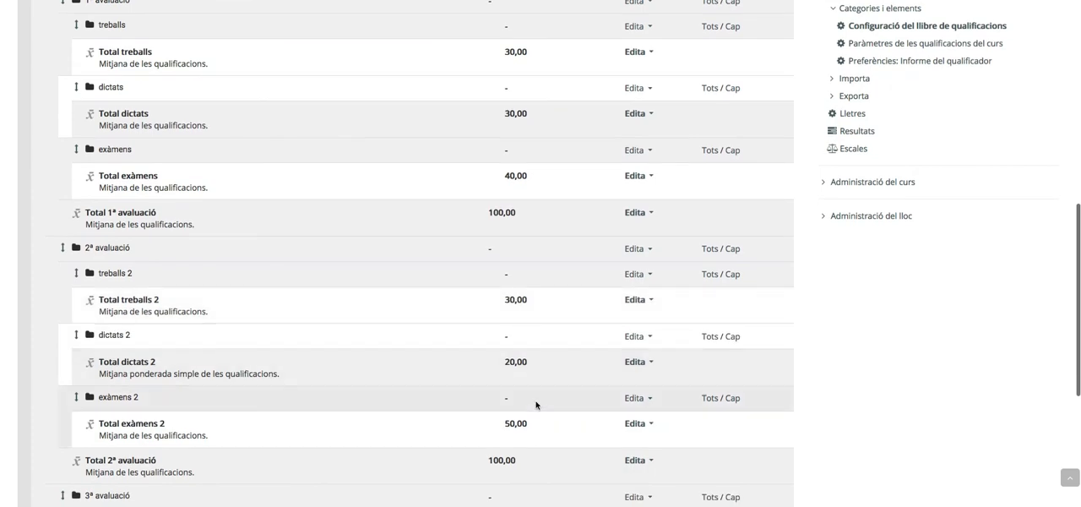
scroll(536, 397, "down", 2)
scroll(528, 415, "down", 1)
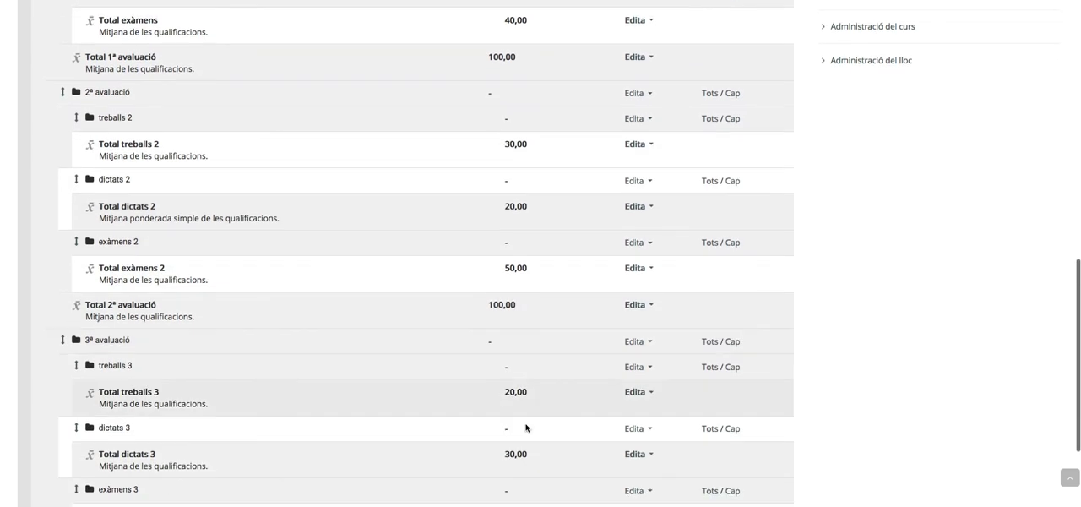
scroll(526, 428, "down", 2)
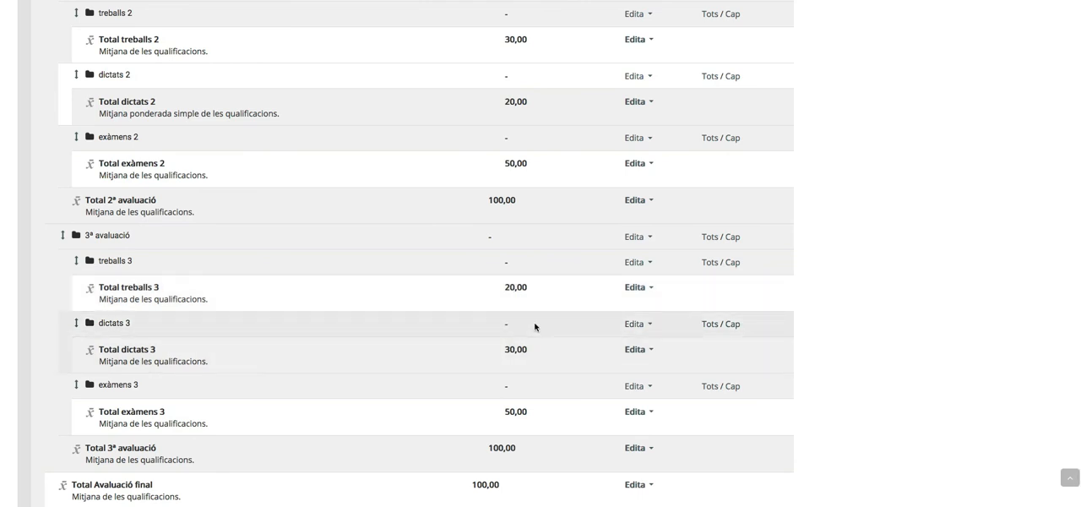
scroll(434, 335, "down", 1)
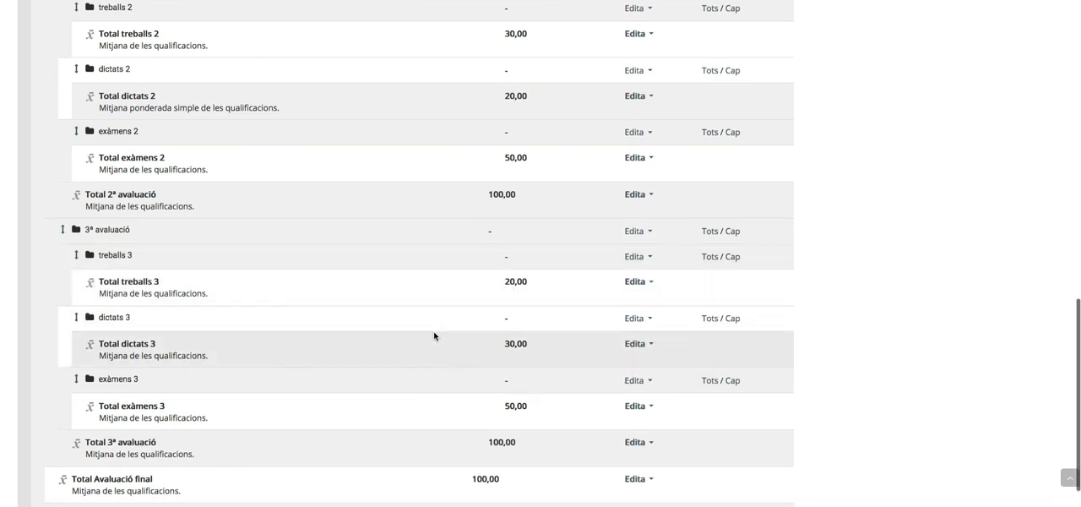
scroll(435, 335, "down", 1)
Review the ungrouped activities from Texto del tema 4 to Examen del tema 3 against the treballs, dictats and exàmens categories
scroll(516, 309, "up", 8)
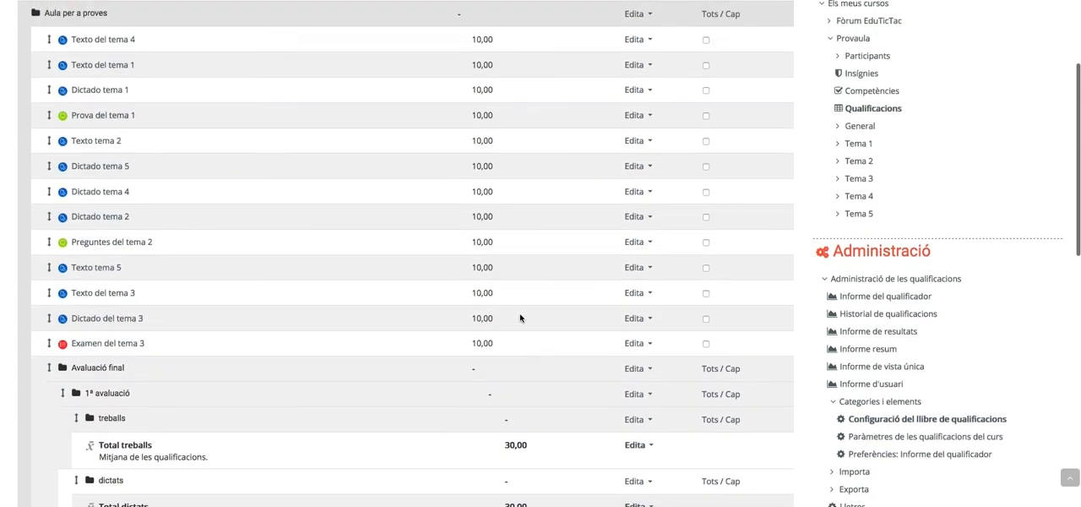
scroll(467, 380, "up", 3)
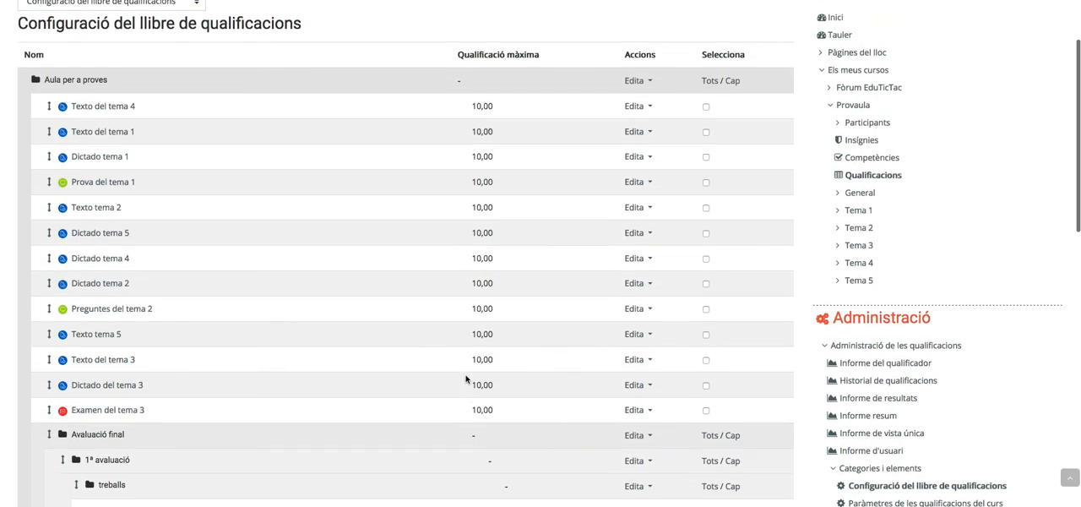
scroll(465, 379, "up", 1)
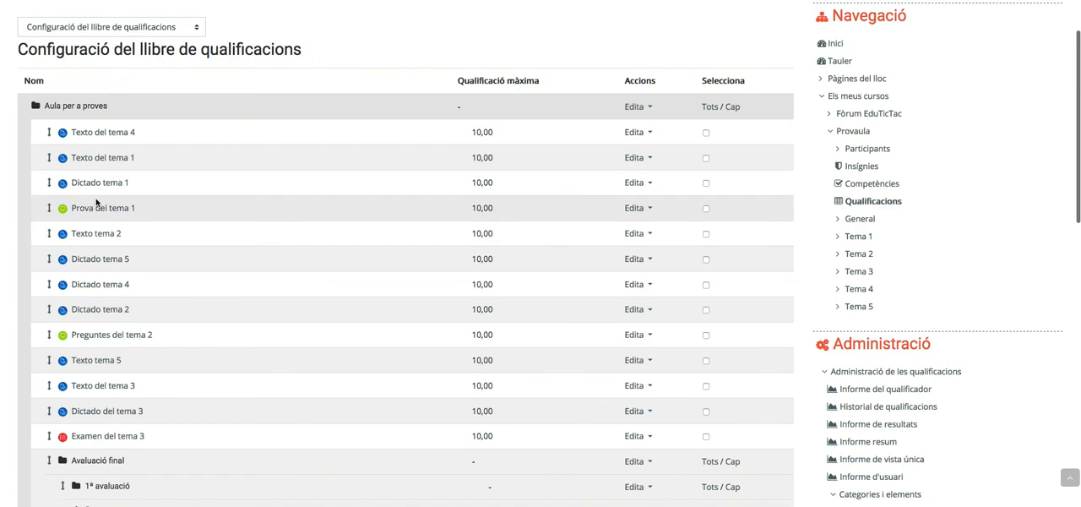
scroll(111, 144, "down", 5)
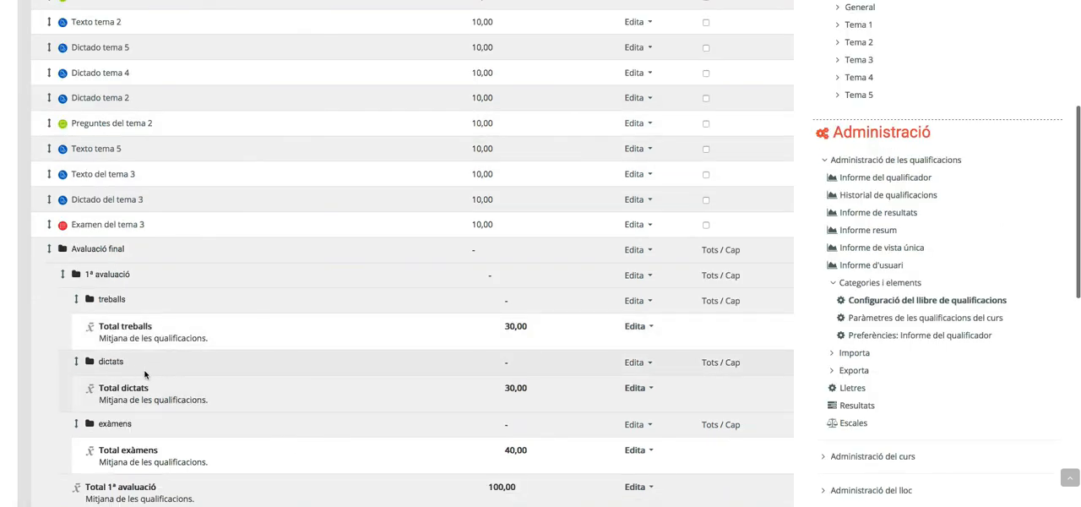
scroll(144, 374, "down", 1)
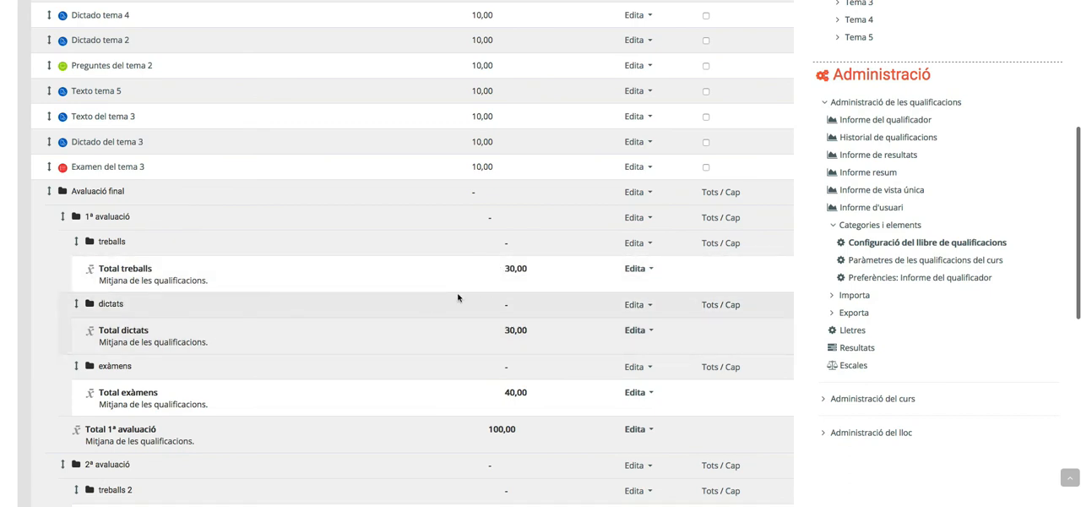
scroll(338, 308, "up", 5)
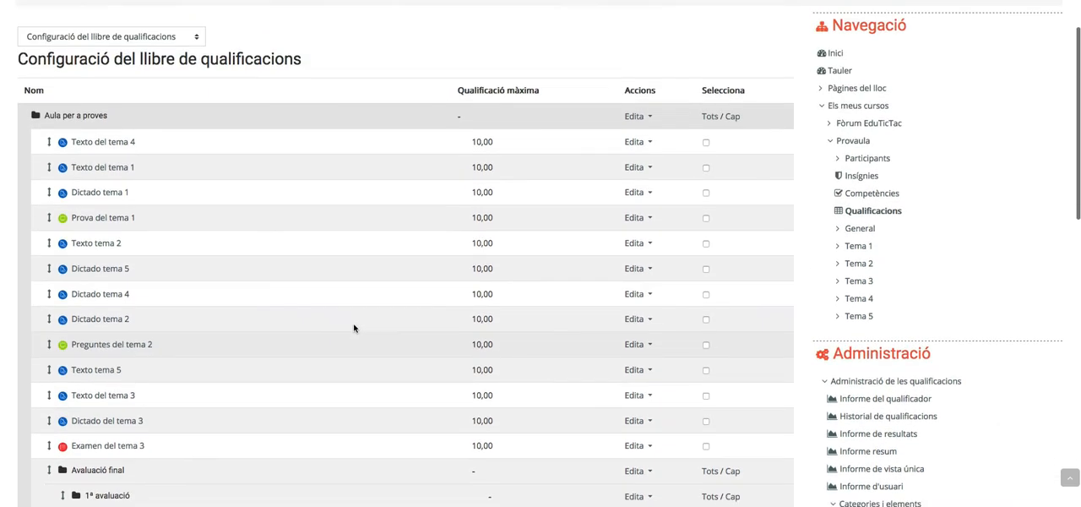
scroll(354, 328, "down", 3)
scroll(355, 327, "down", 5)
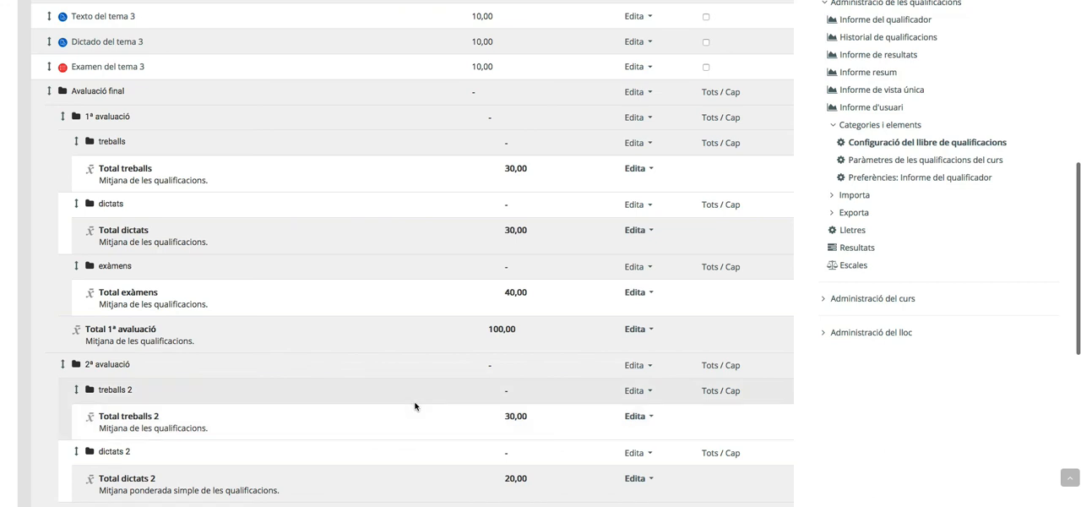
scroll(429, 417, "down", 3)
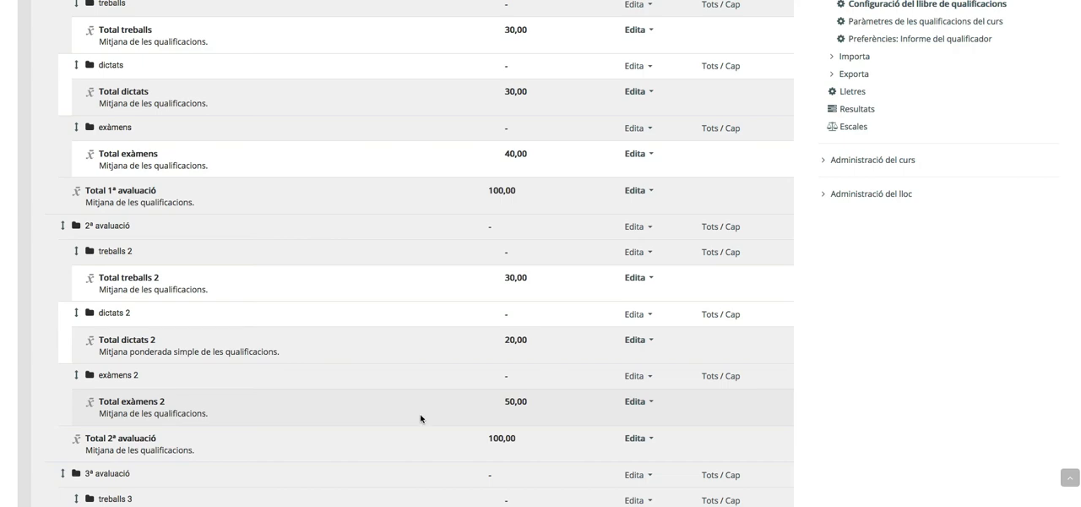
scroll(460, 422, "down", 4)
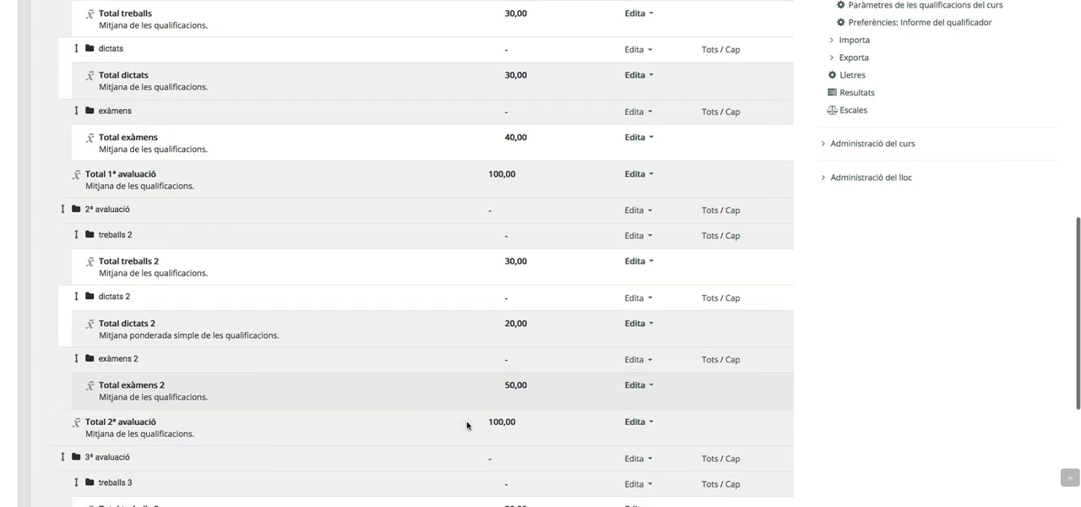
scroll(464, 423, "up", 15)
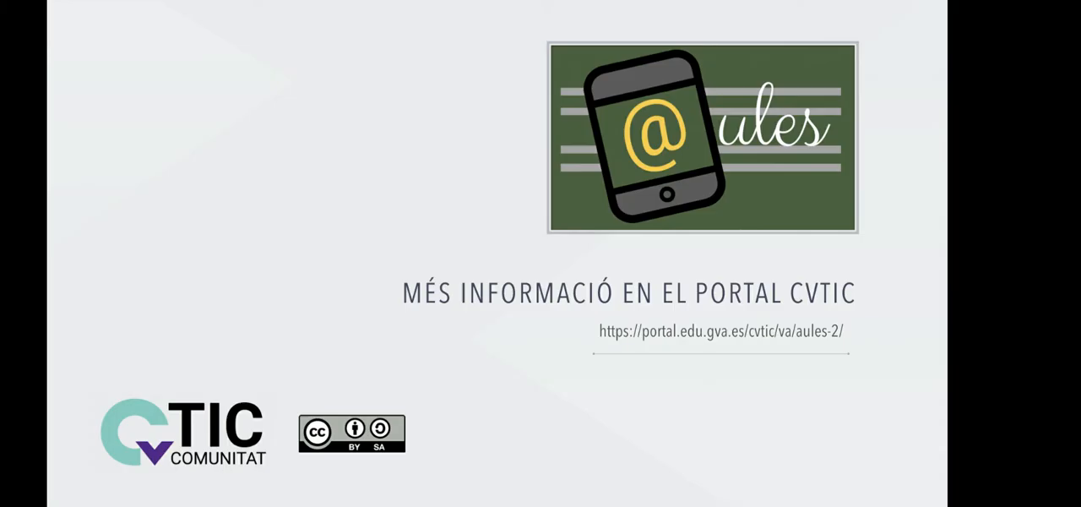